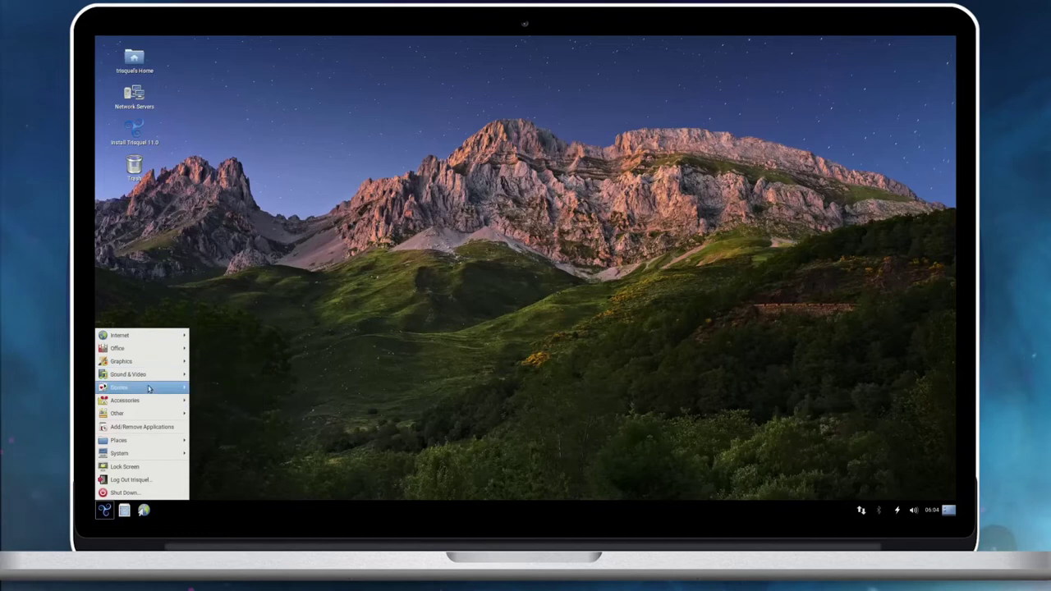
Step: Open MATE System Monitor from the installed applications and enlarge its window
mouse_move(150, 418)
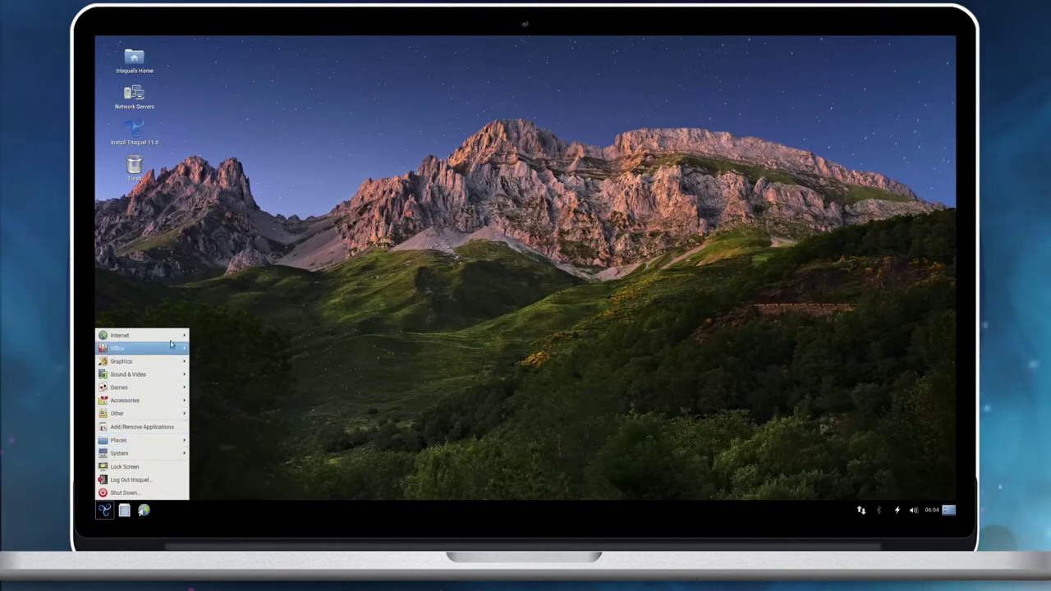
mouse_move(171, 339)
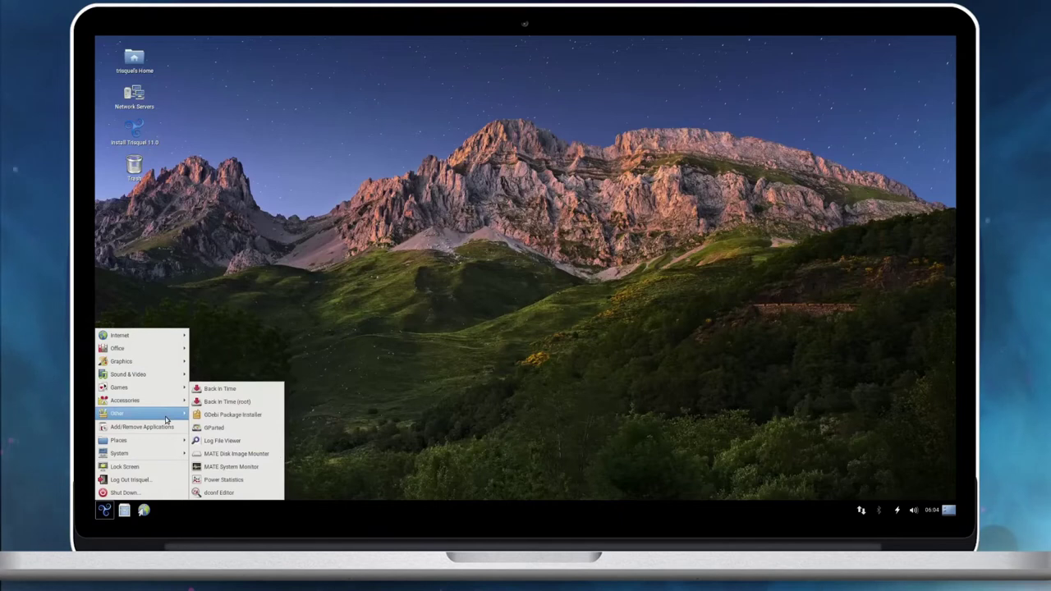
click(269, 469)
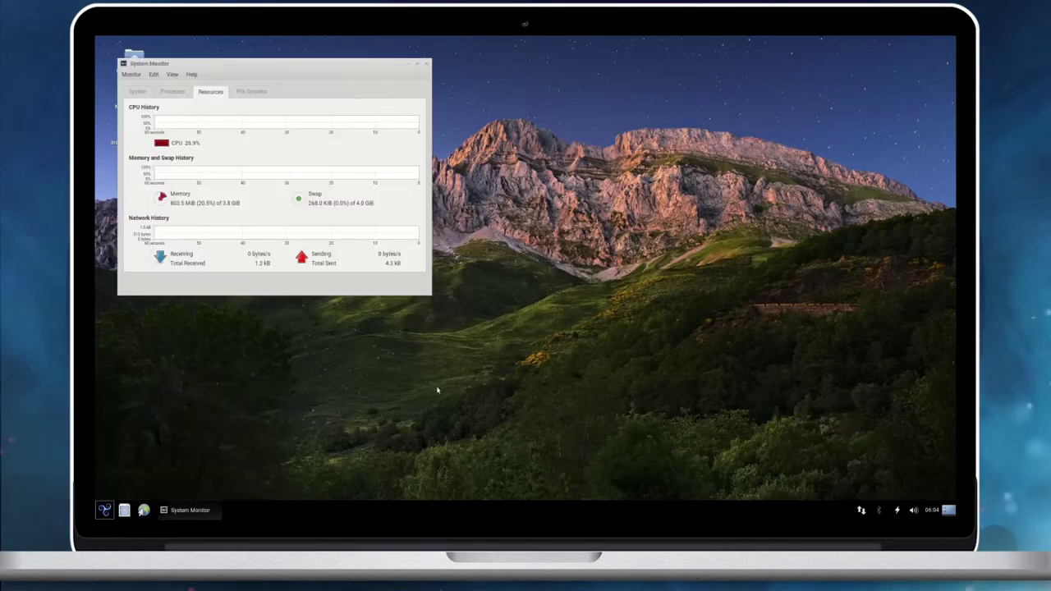
drag(427, 291, 613, 388)
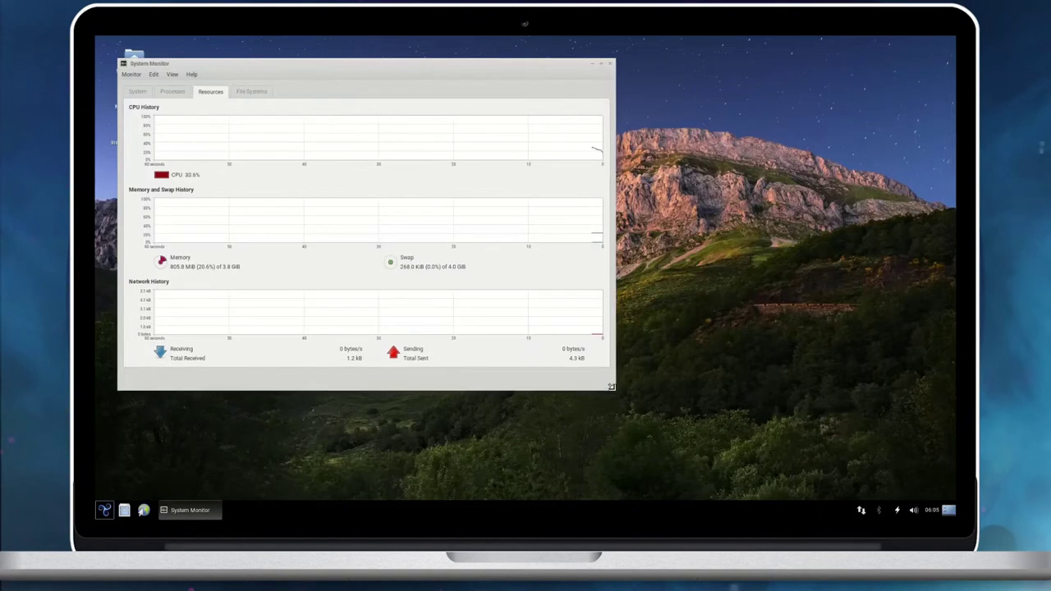
Step: Review the System, Processes, Resources and File Systems information, and return to the resource graphs
click(141, 92)
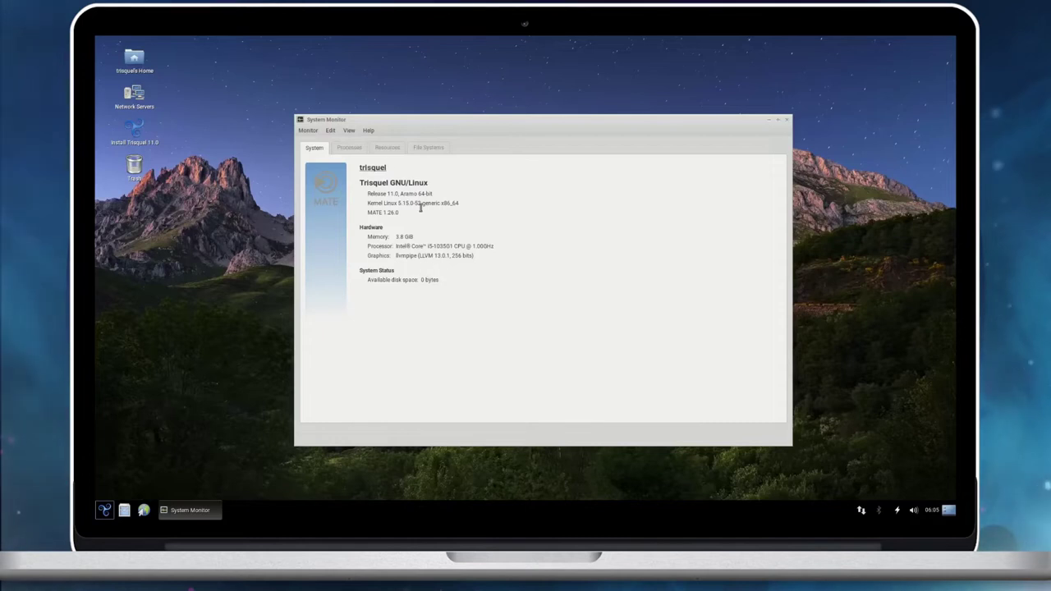
click(360, 149)
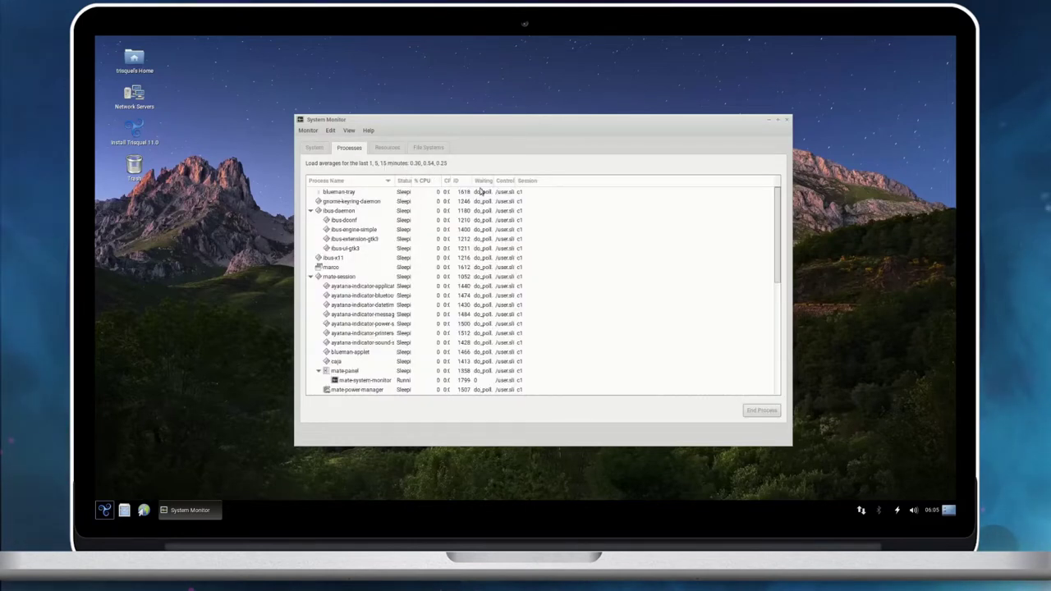
click(386, 148)
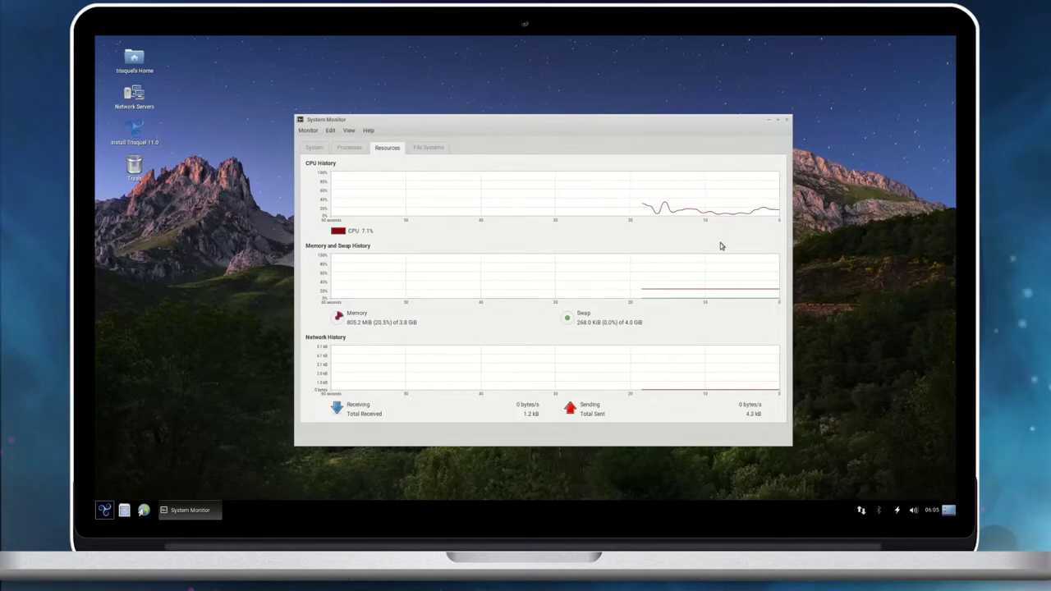
click(443, 147)
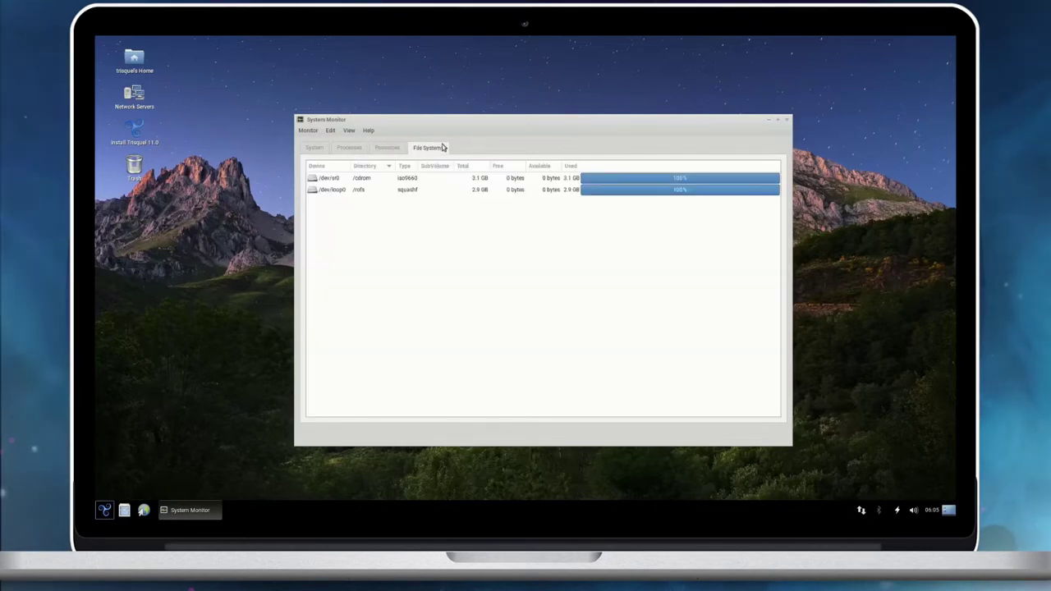
click(396, 148)
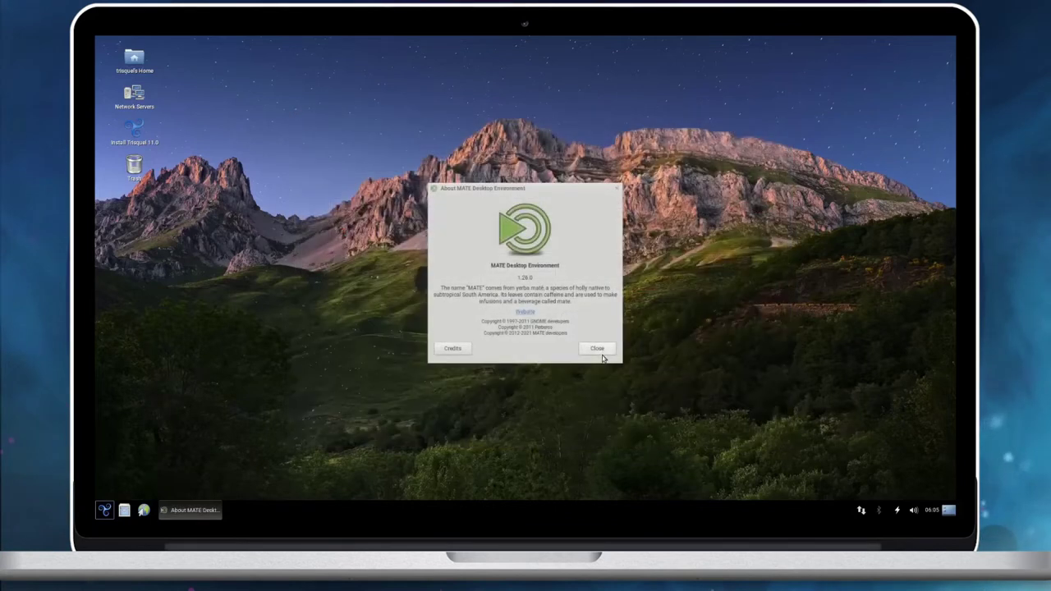
Step: Close the MATE Desktop Environment About dialog and open the desktop background preferences
click(597, 349)
right_click(468, 153)
click(505, 249)
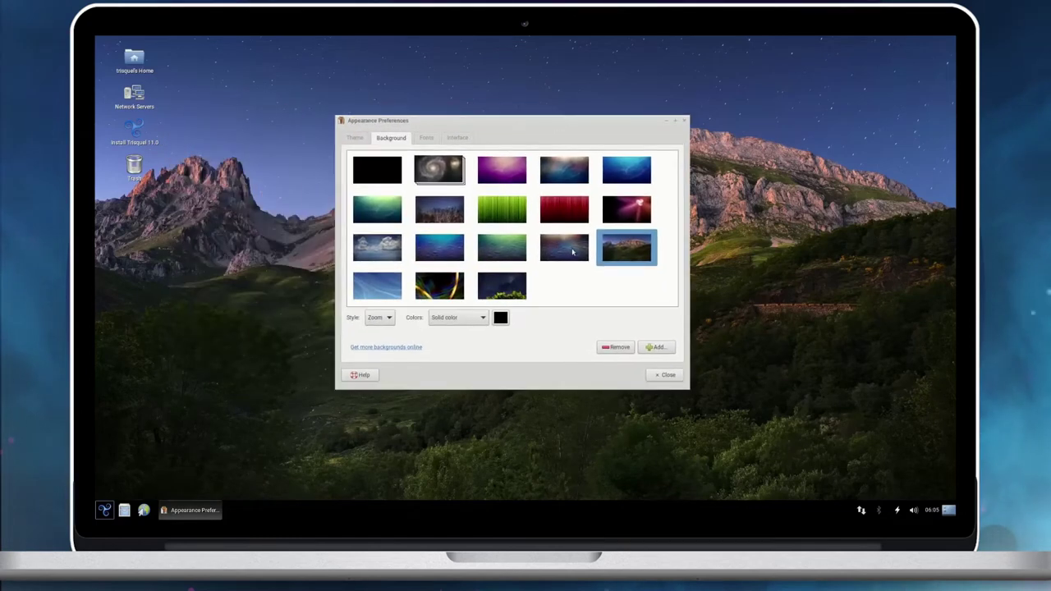
Step: Try the dark water-drop, green-striped, green abstract and ocean-cloud wallpapers, and reapply the mountain wallpaper
click(572, 252)
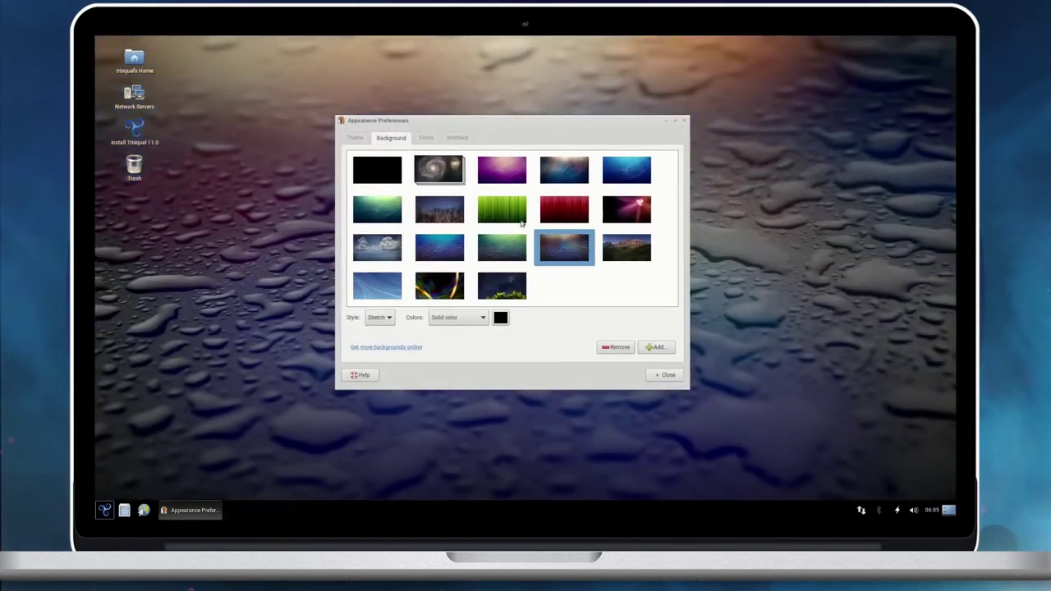
click(515, 215)
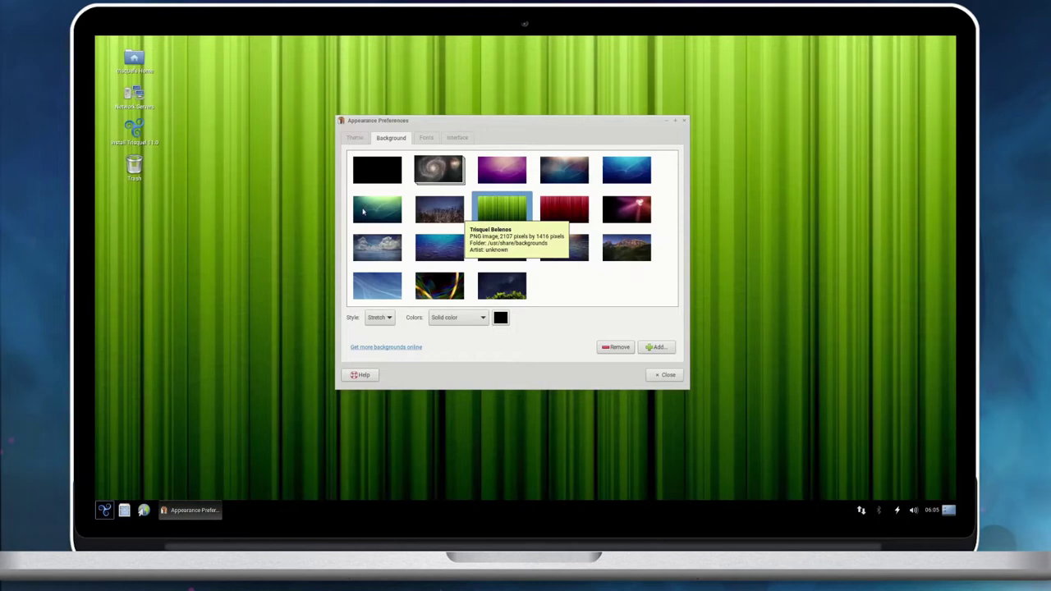
click(363, 212)
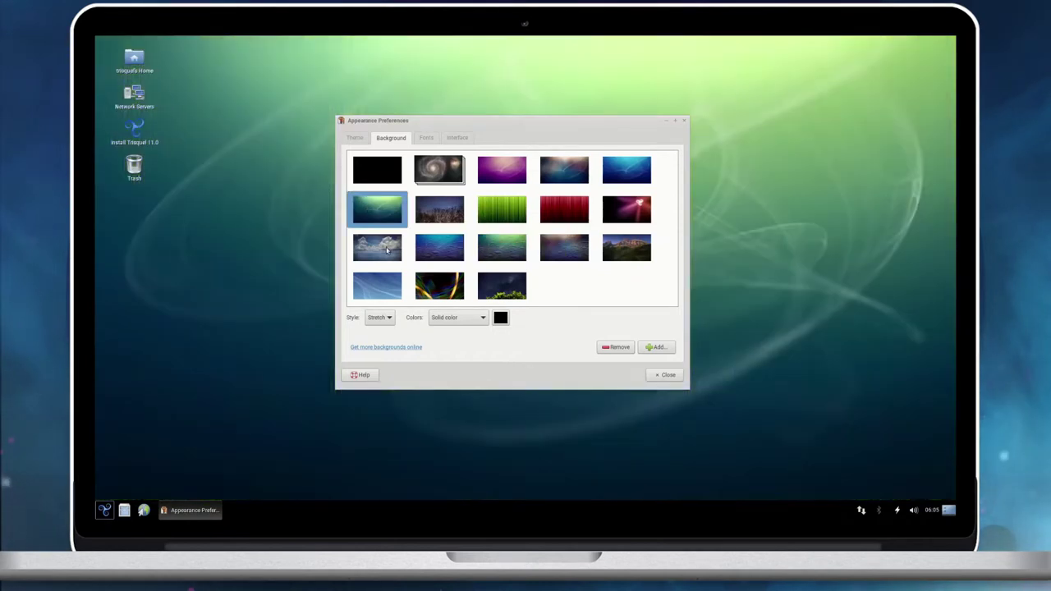
click(376, 247)
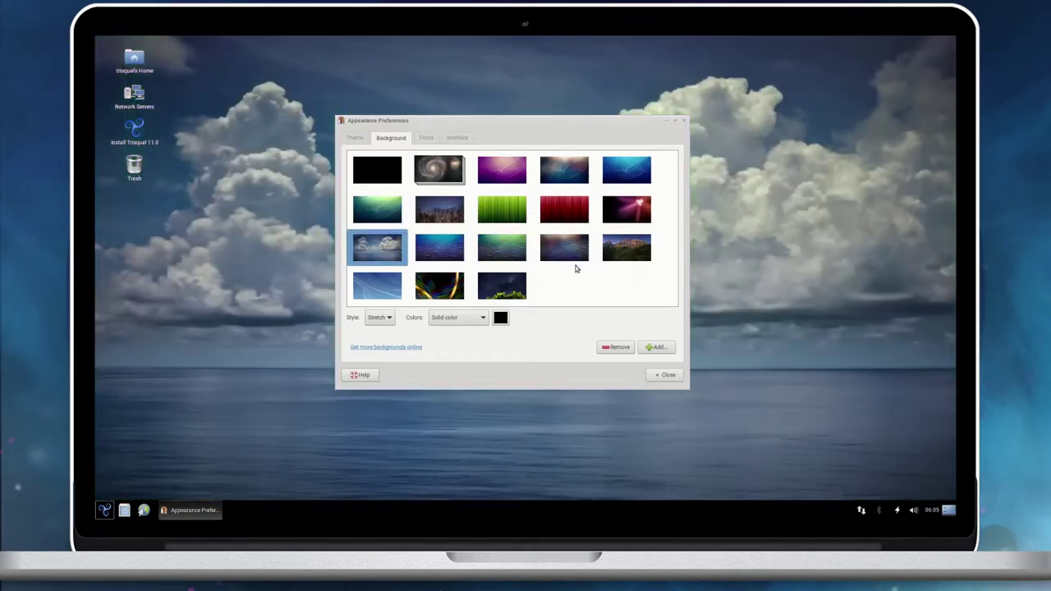
click(615, 242)
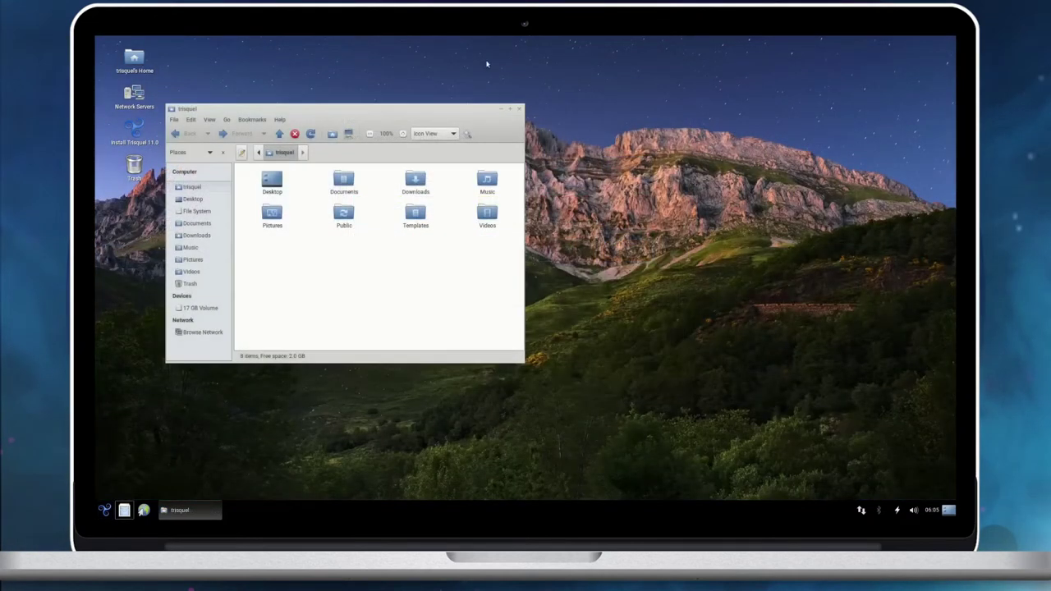
Step: Maximize and restore the home folder window, try tiling it against the screen's edges and corners, and return it to floating
double_click(473, 110)
double_click(496, 44)
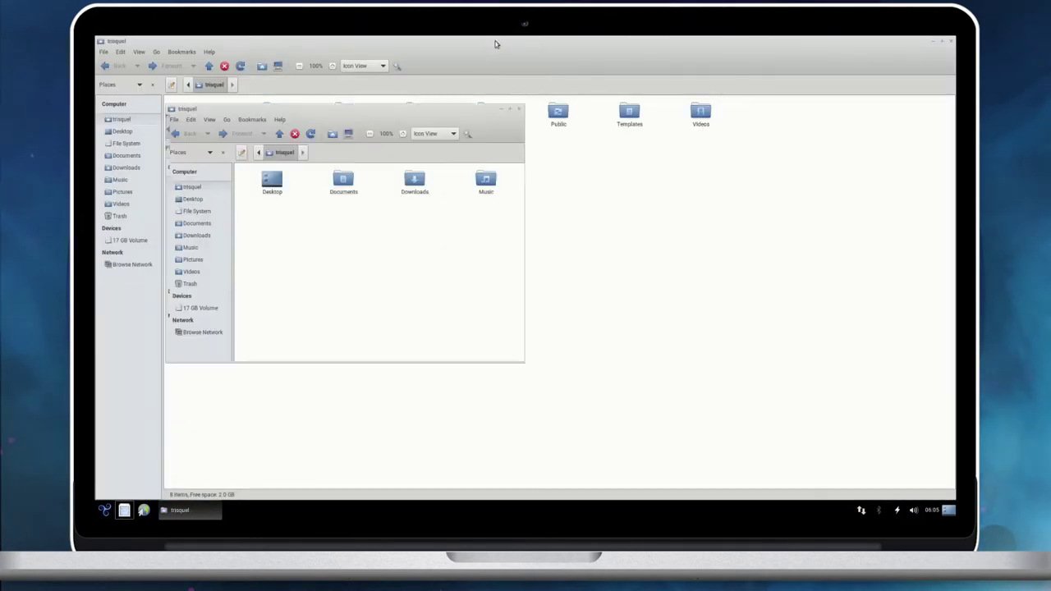
drag(404, 107, 96, 39)
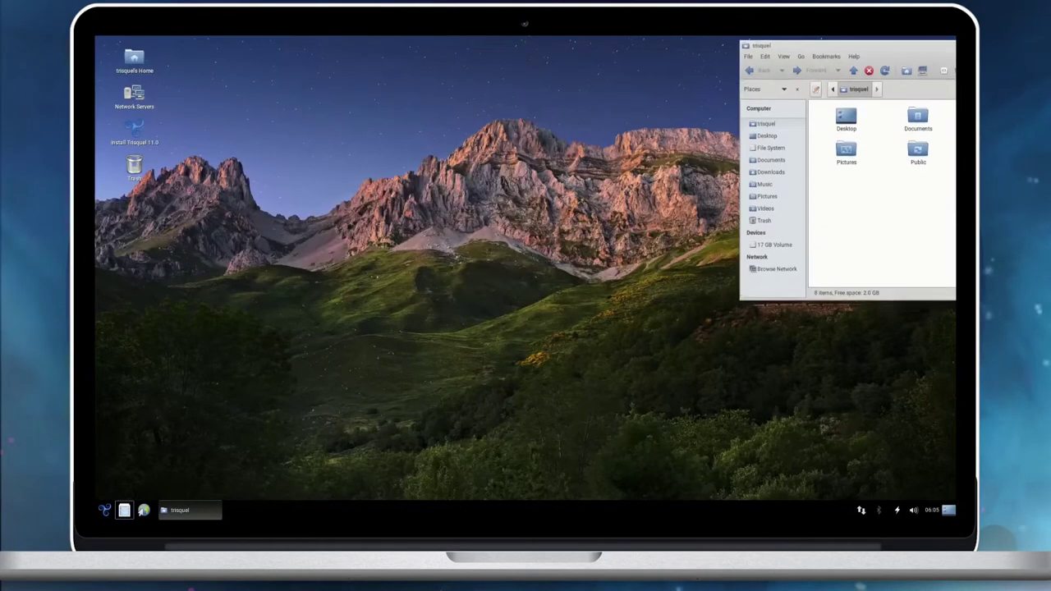
drag(842, 39, 952, 494)
drag(729, 46, 96, 475)
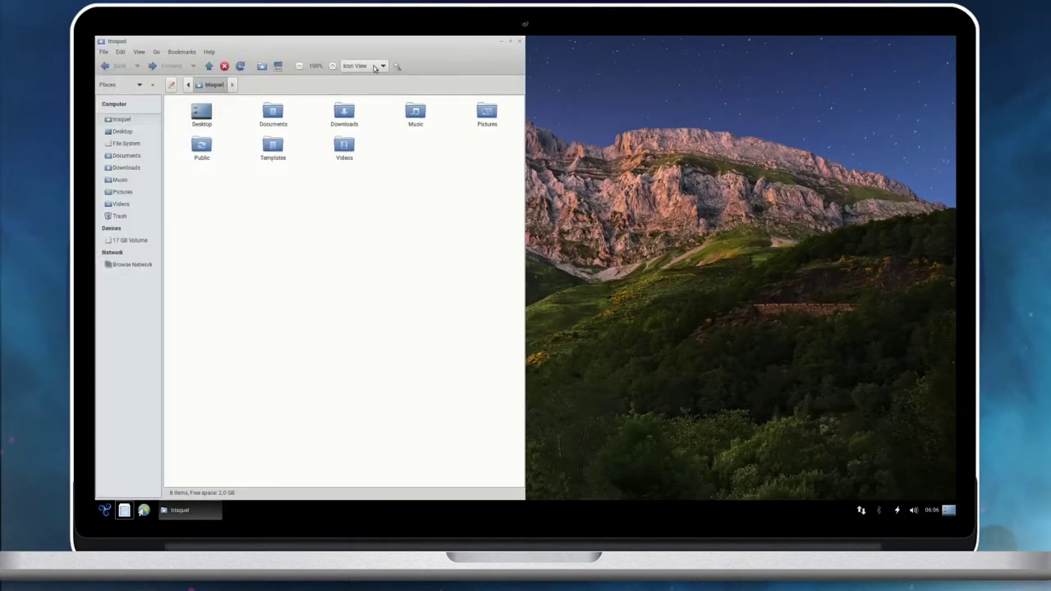
drag(372, 43, 685, 116)
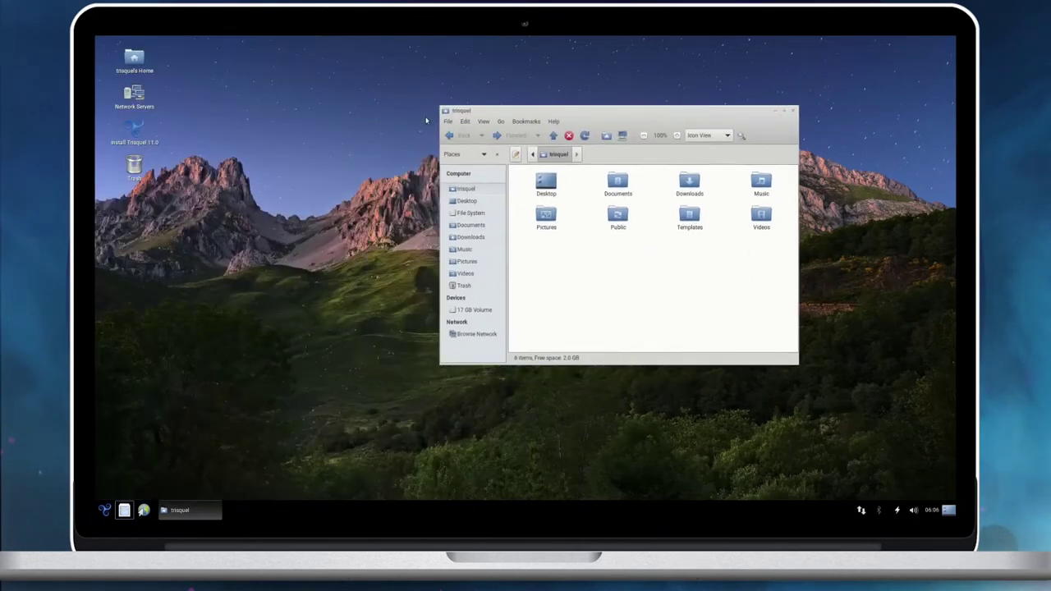
Step: Enlarge the floating home folder window and open the file manager's About information
drag(441, 109, 199, 131)
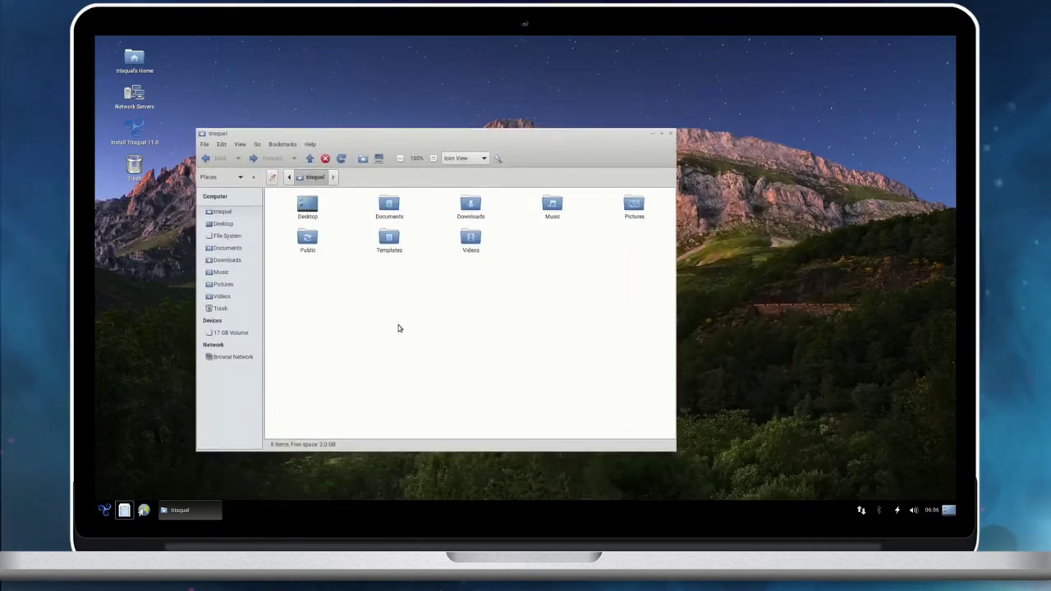
click(309, 144)
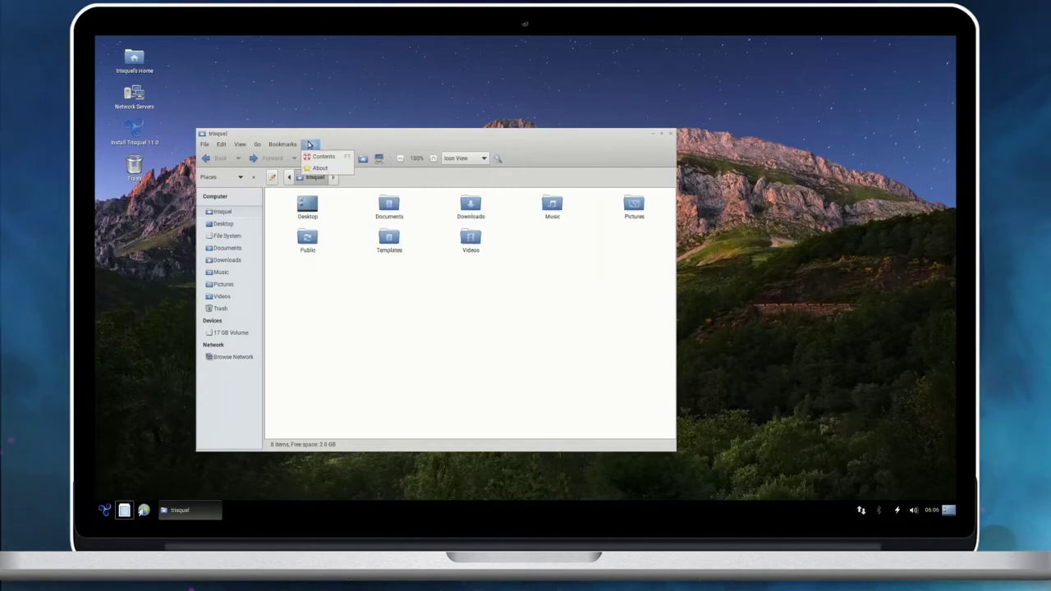
click(327, 168)
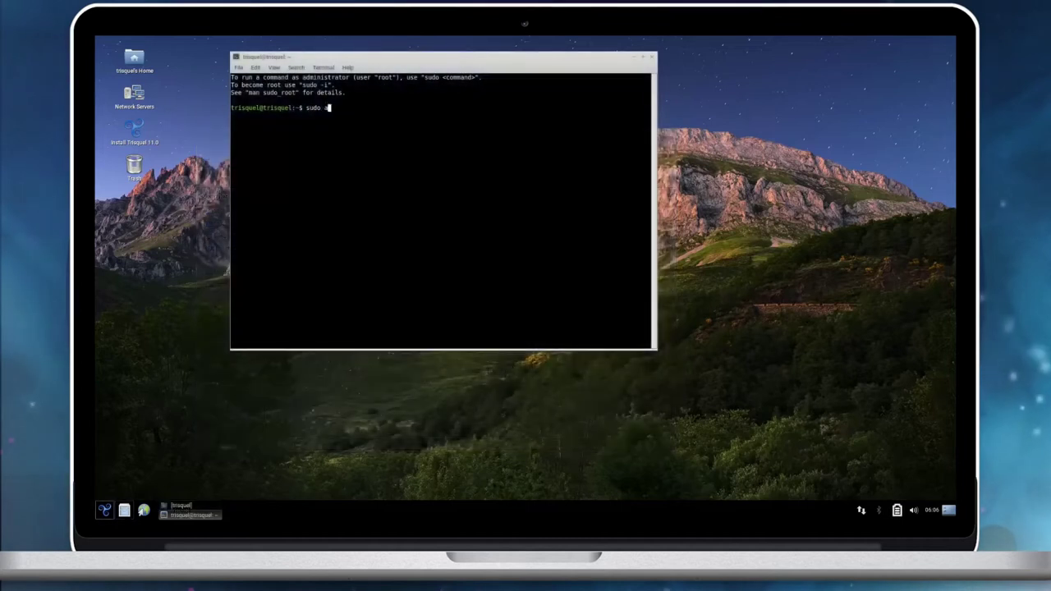
Step: Install htop and neofetch as administrator in the terminal, clear the output and run neofetch
text(install htop neofetch)
key(Return)
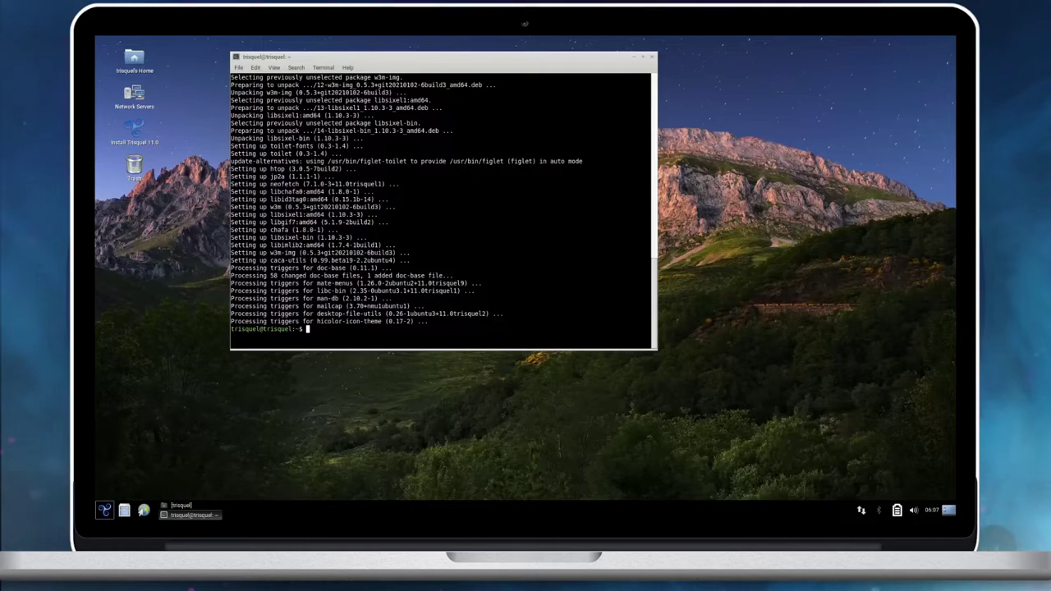
key(ctrl+l)
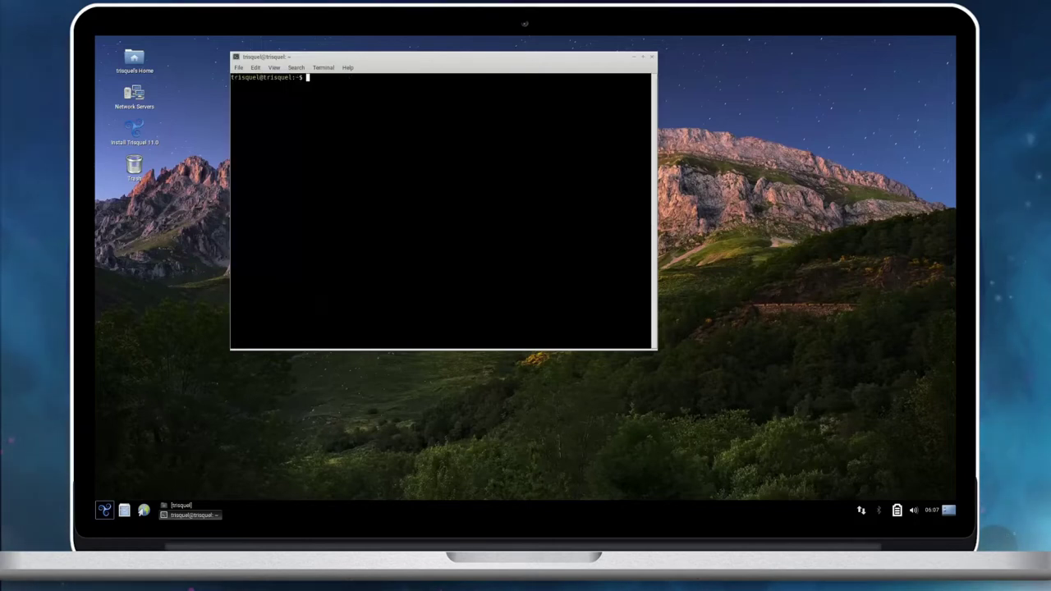
text(neofetch)
key(Return)
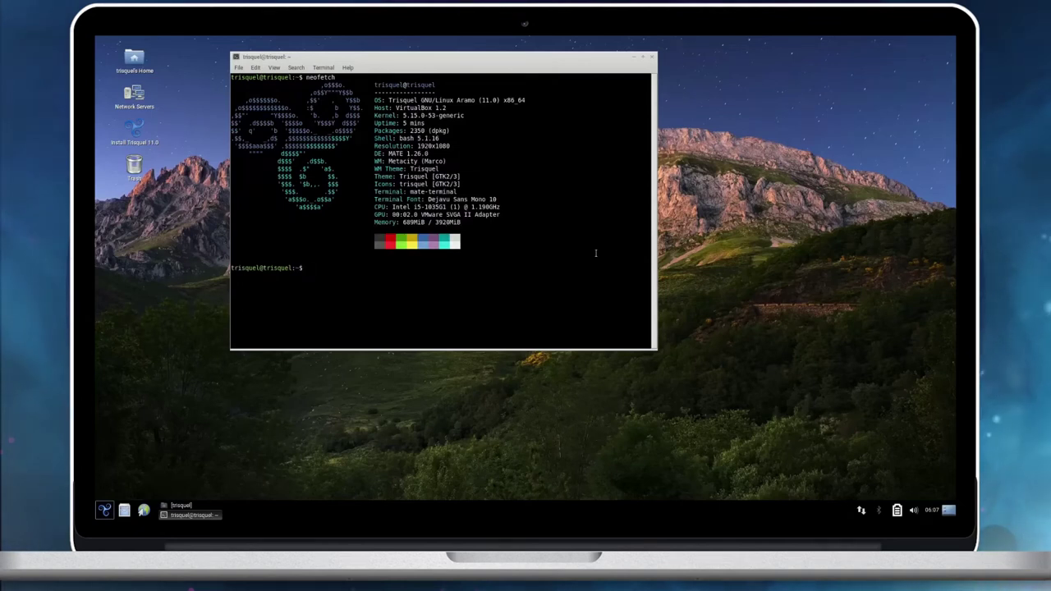
Step: Cycle through the open windows with the window switcher
key(alt+Tab)
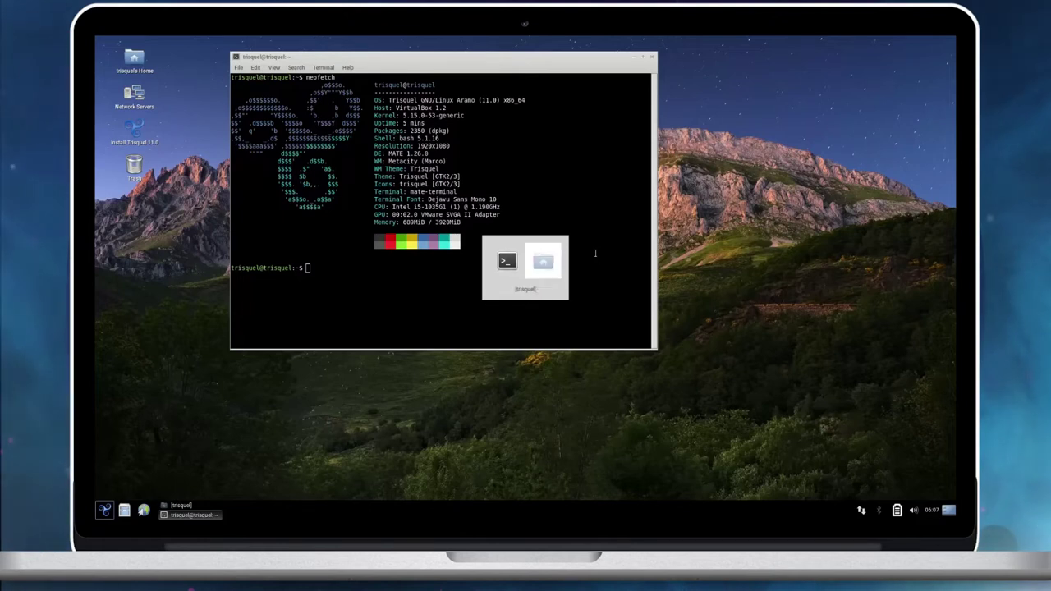
key(Tab)
key(alt+Tab)
key(alt+Tab)
key(alt+Tab)
key(Tab)
key(Tab)
key(Tab)
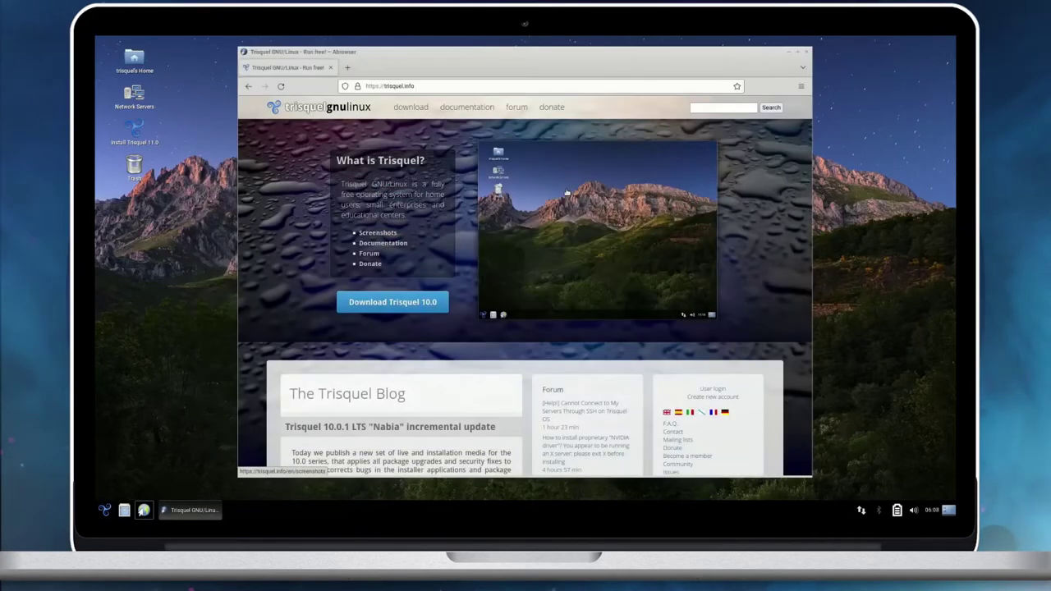
Step: Browse the Trisquel website in Abrowser and read through the Aramo ISO Beta 2 forum thread in a maximized window
scroll(566, 191, down, 5)
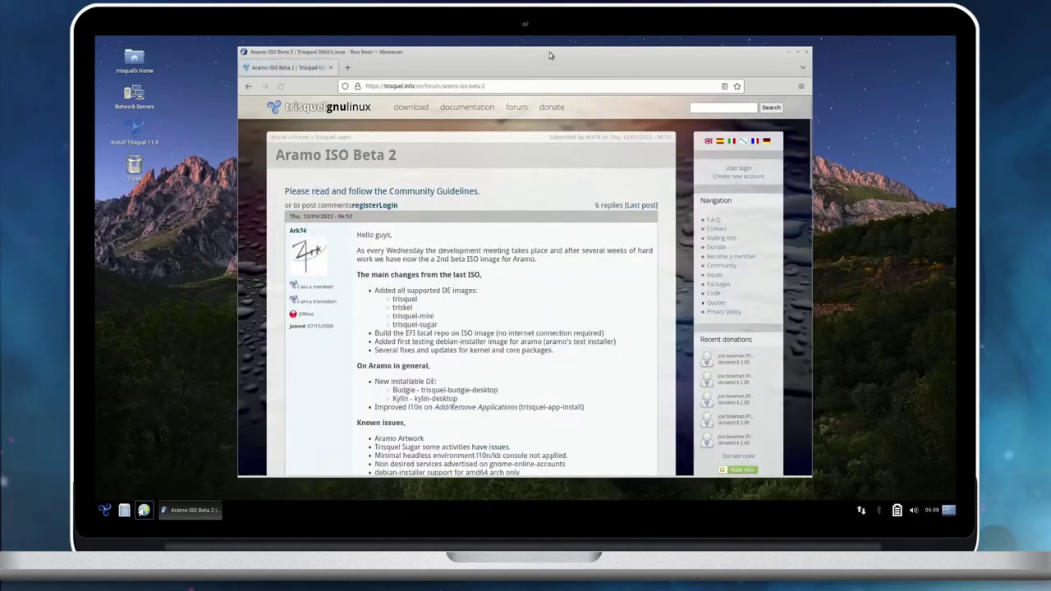
double_click(549, 51)
scroll(507, 285, down, 15)
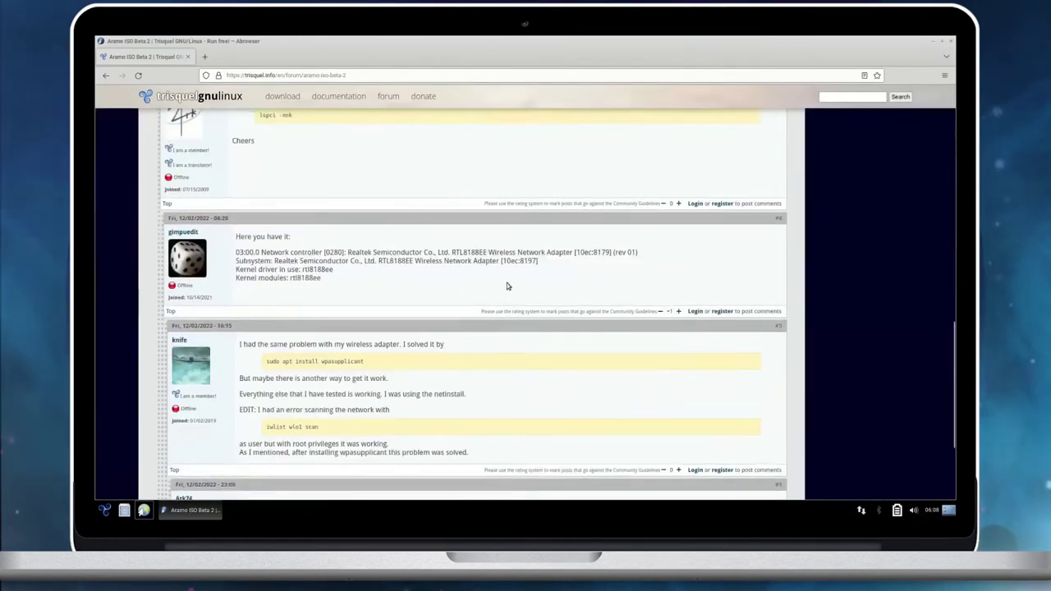
scroll(507, 282, up, 15)
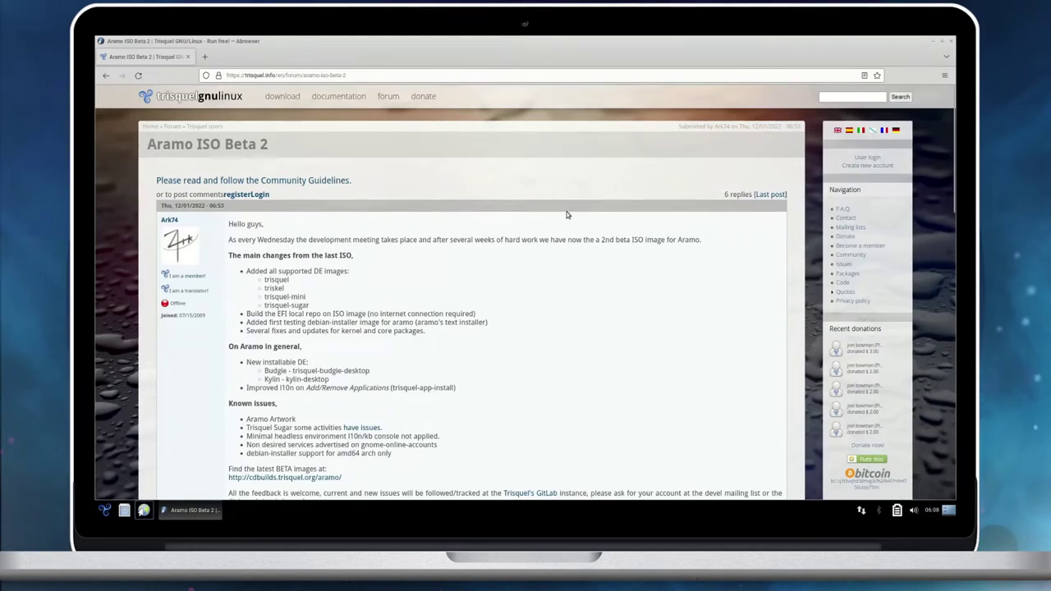
Step: Open the About Abrowser information from the browser's help options
click(945, 75)
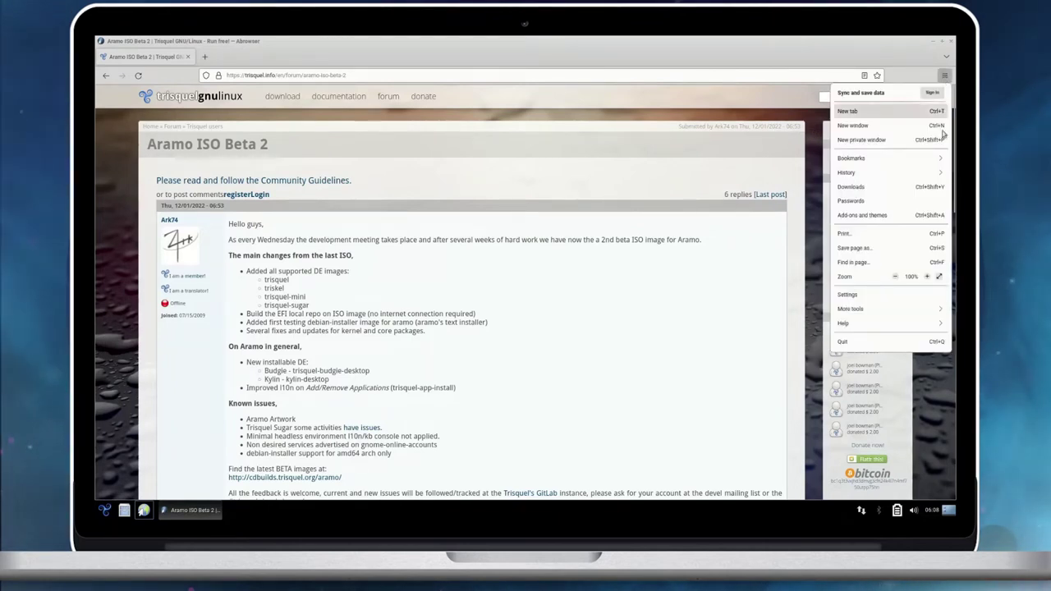
click(850, 323)
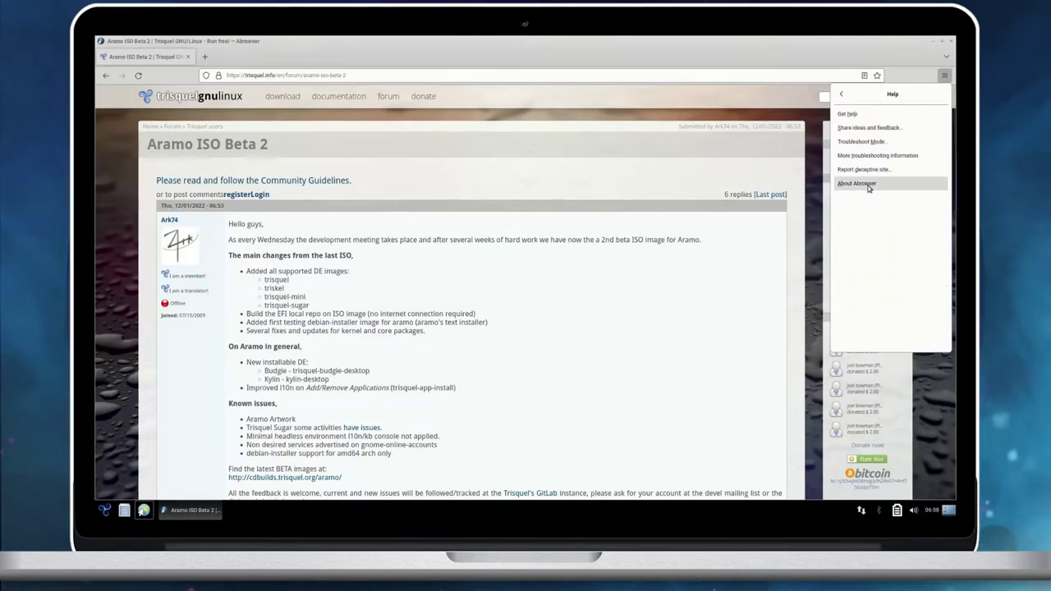
click(858, 183)
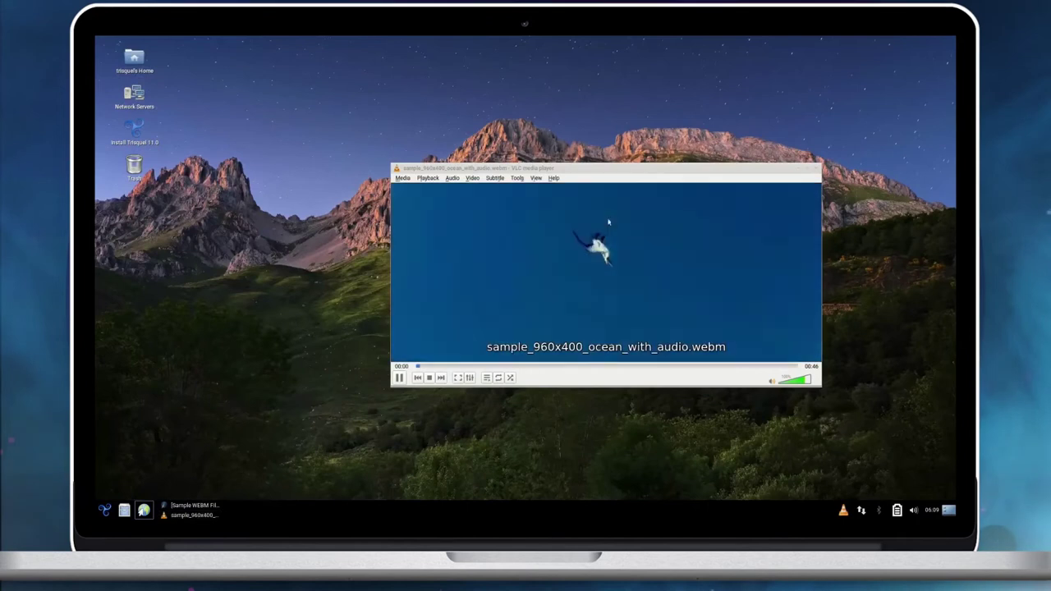
Step: Move the VLC window nearer the desktop's centre and skip the ocean sample video ahead to about 00:08
drag(590, 173, 510, 160)
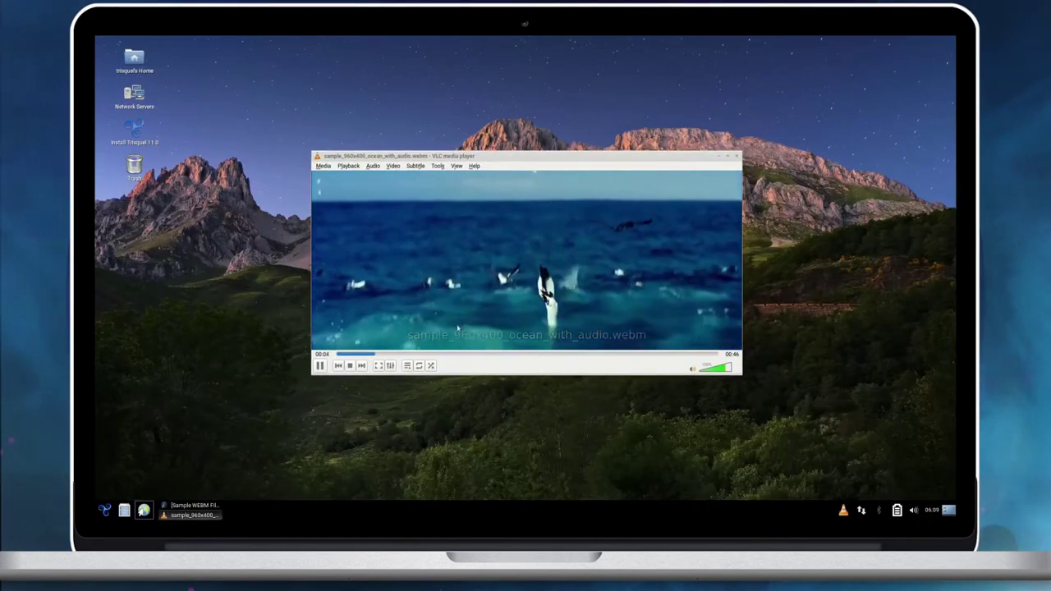
click(408, 354)
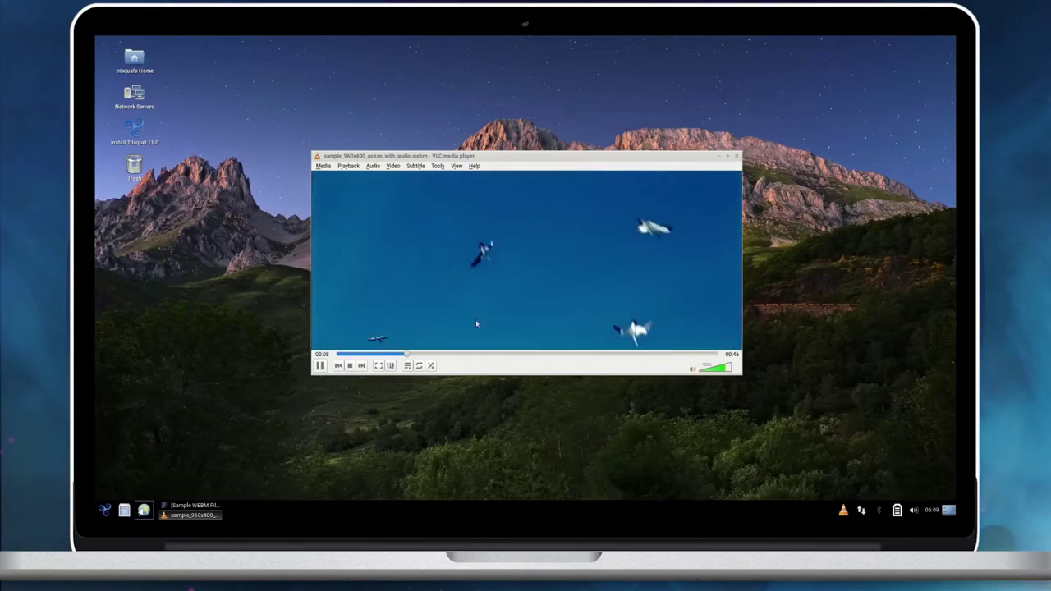
Step: Switch the ocean video to full screen and back, then view VLC's About information and close it
double_click(492, 311)
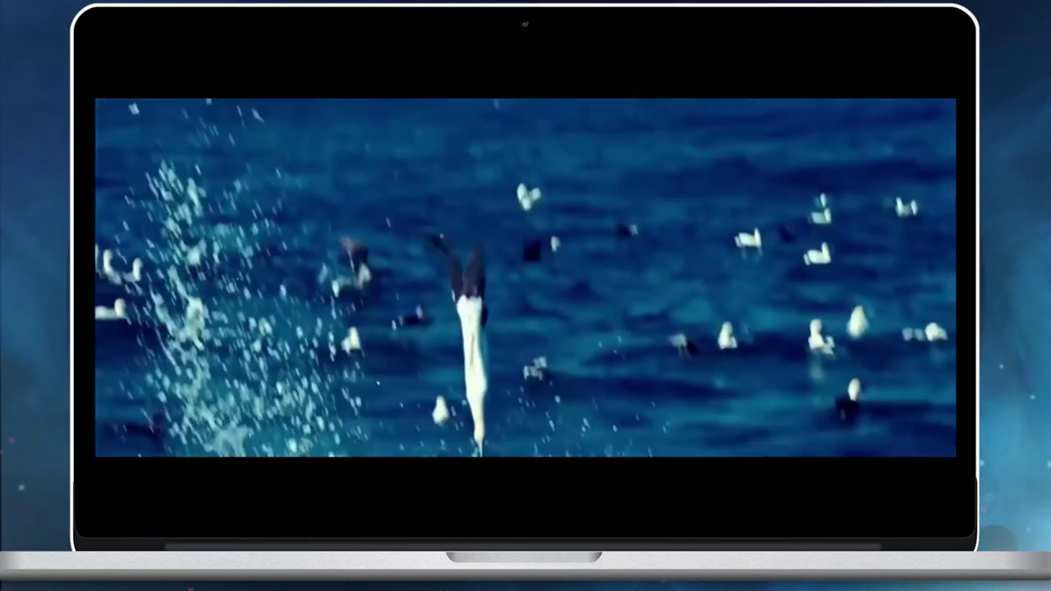
double_click(491, 311)
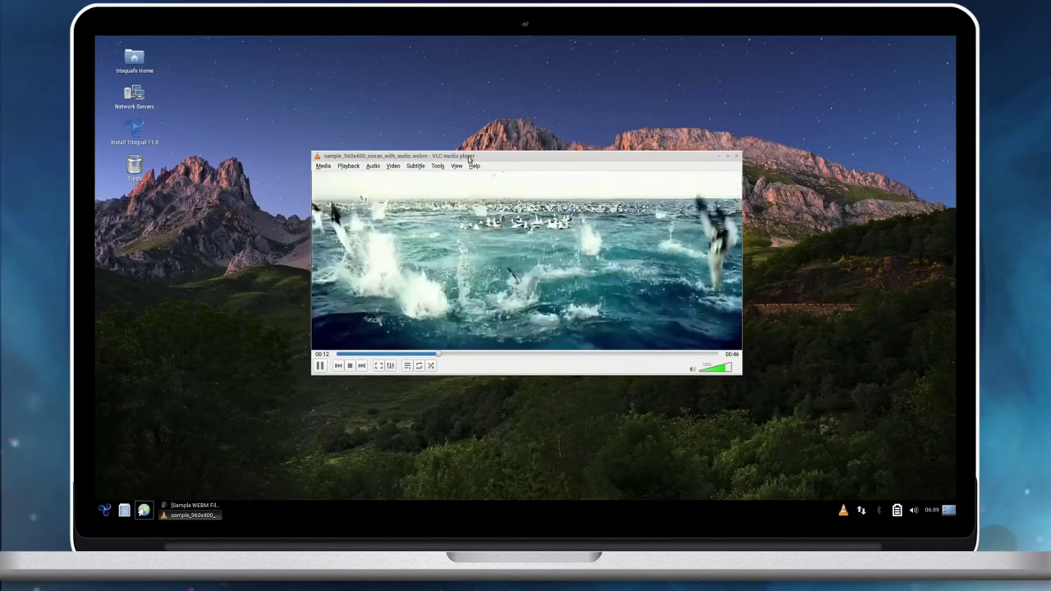
click(474, 166)
click(473, 188)
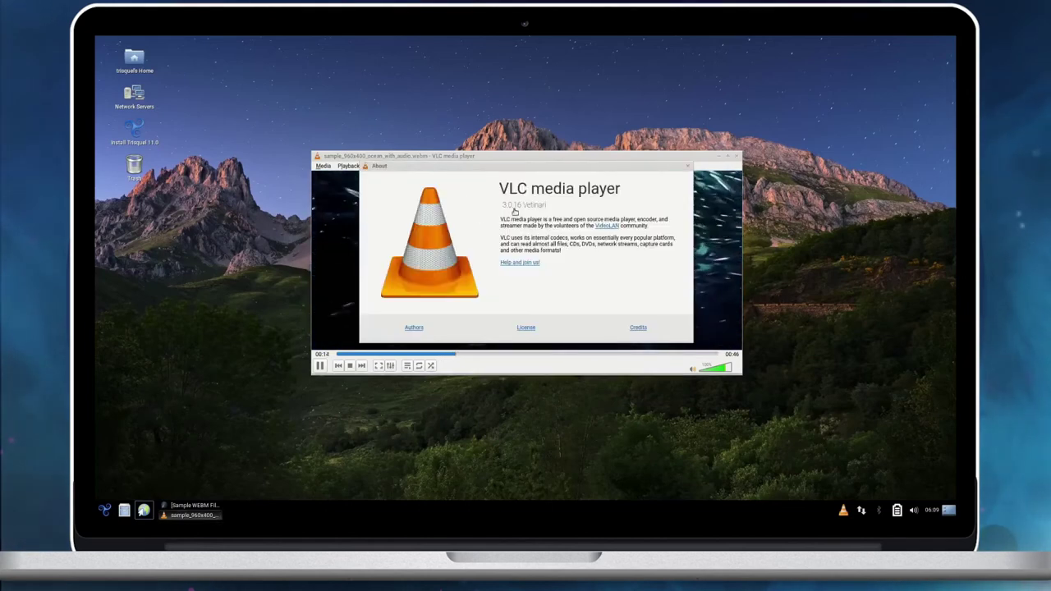
click(687, 167)
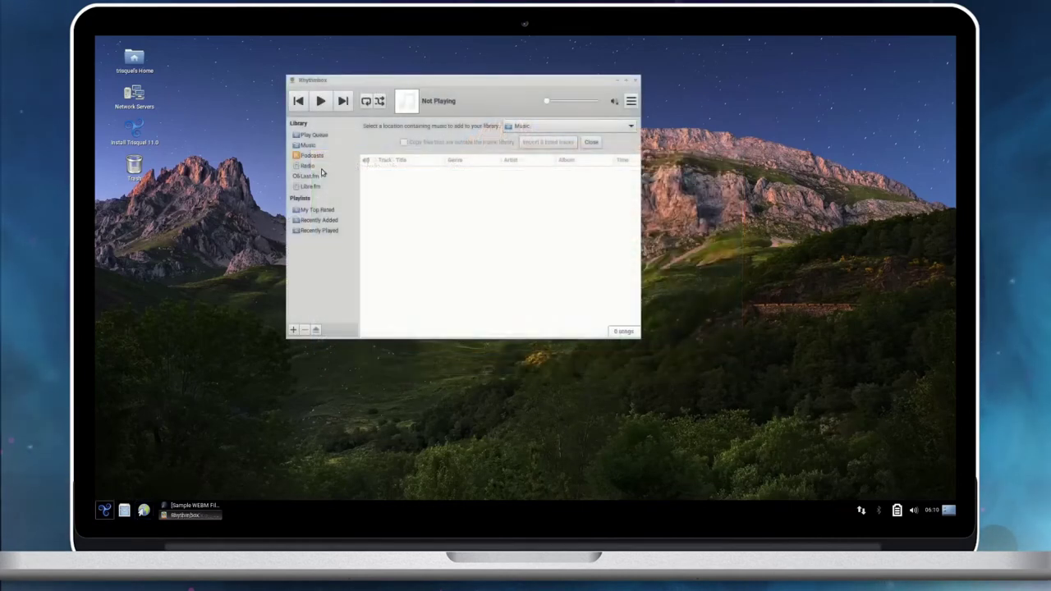
Step: In Rhythmbox, play the Kink - No Alternative station from the internet radio list
click(321, 168)
click(567, 180)
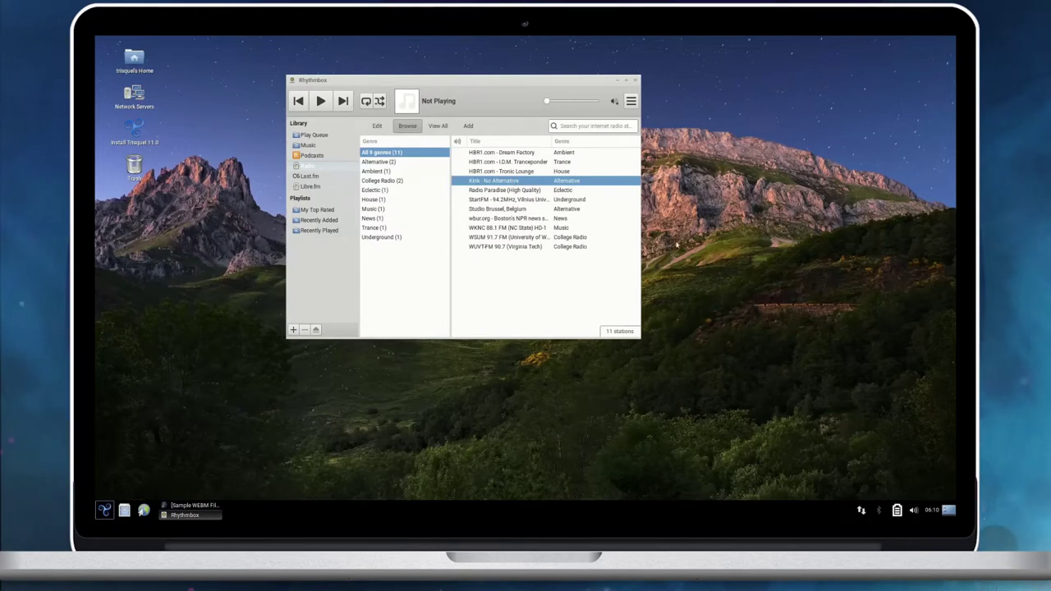
key(Return)
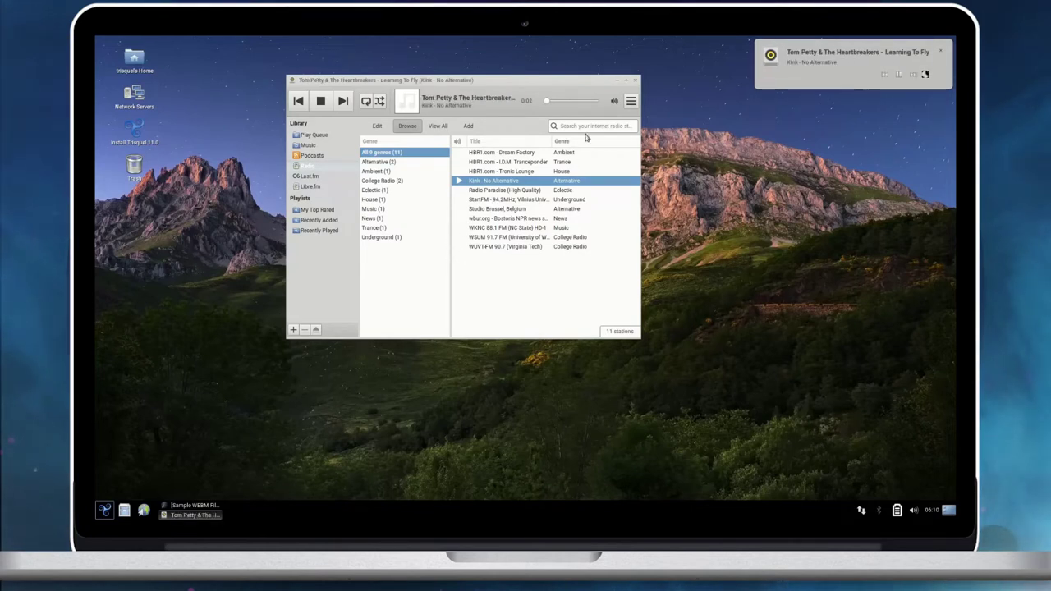
Step: Open the About Rhythmbox information and move its window aside
click(632, 102)
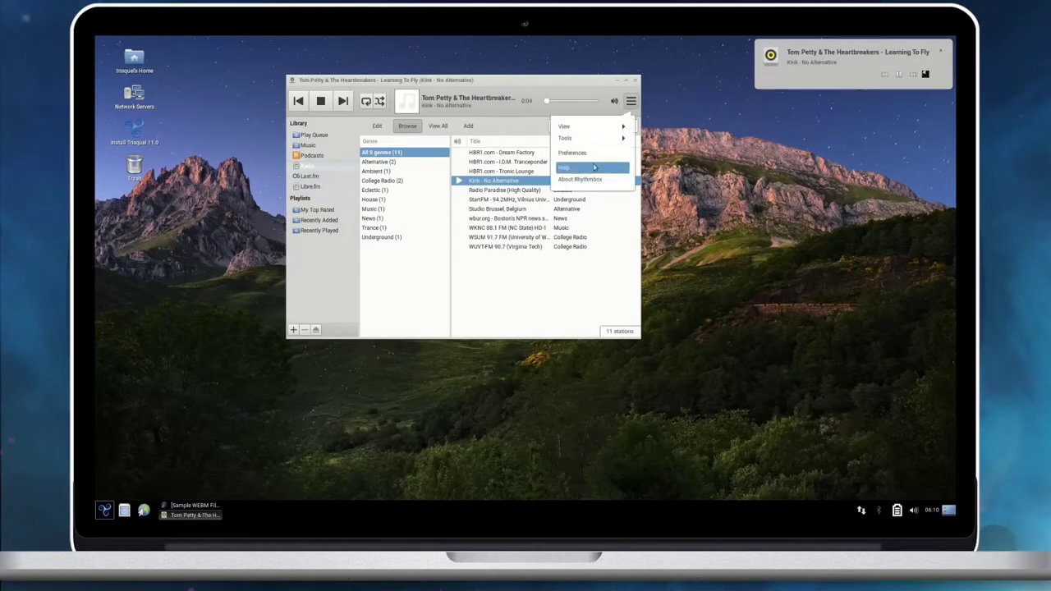
click(591, 176)
drag(493, 147, 812, 230)
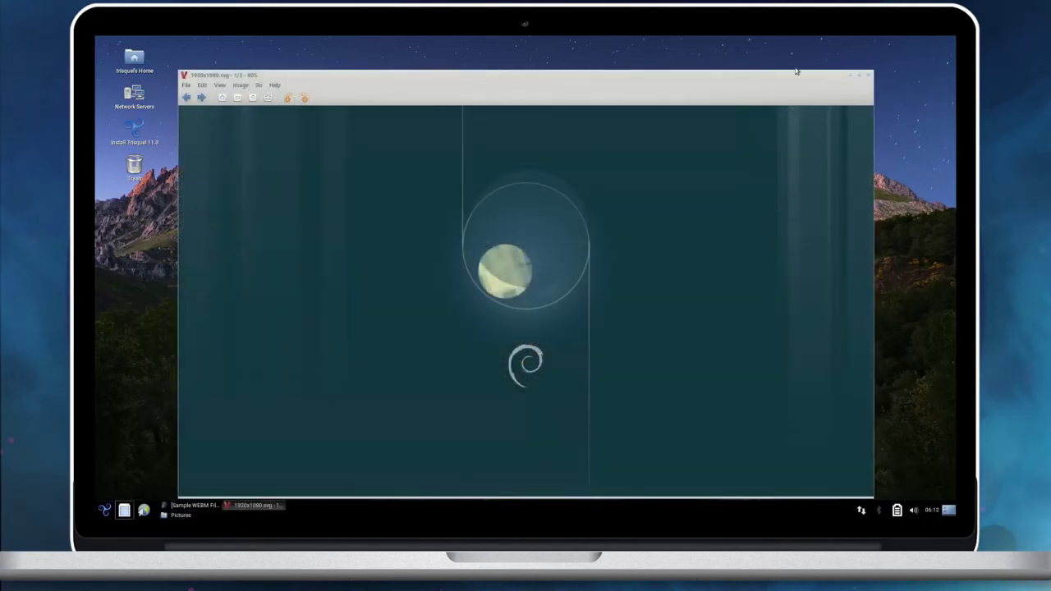
Step: Maximize and restore the image viewer window, and page back and forth through the images in the Pictures folder
double_click(802, 73)
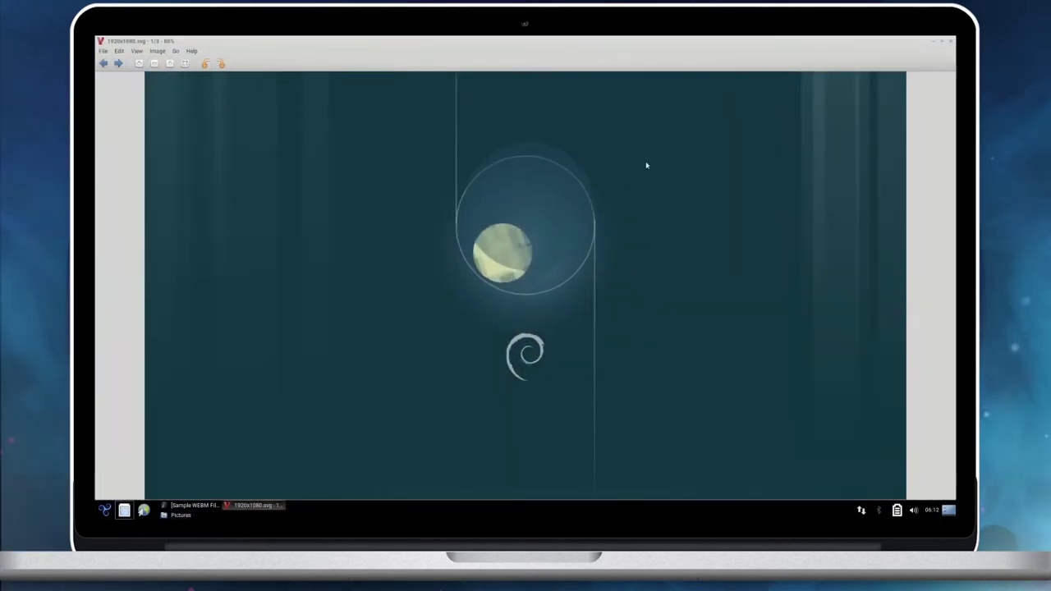
double_click(544, 48)
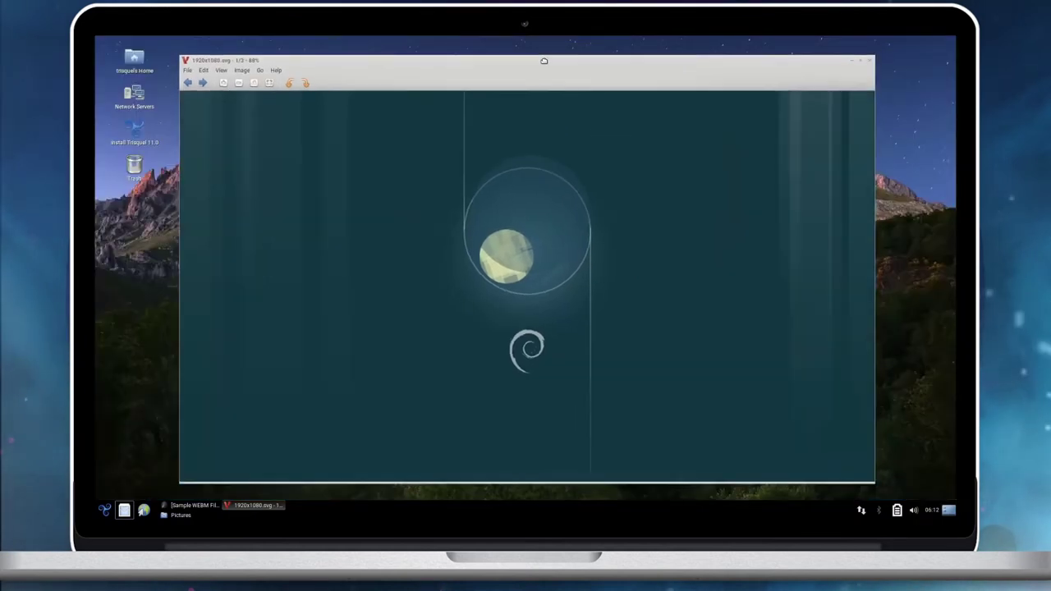
key(Right)
key(Right)
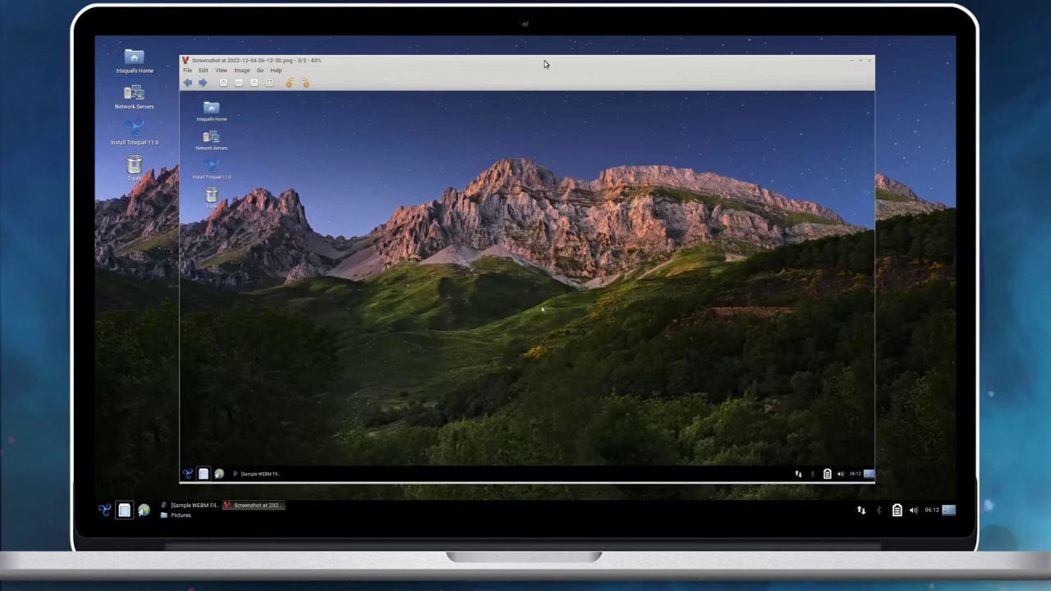
key(Right)
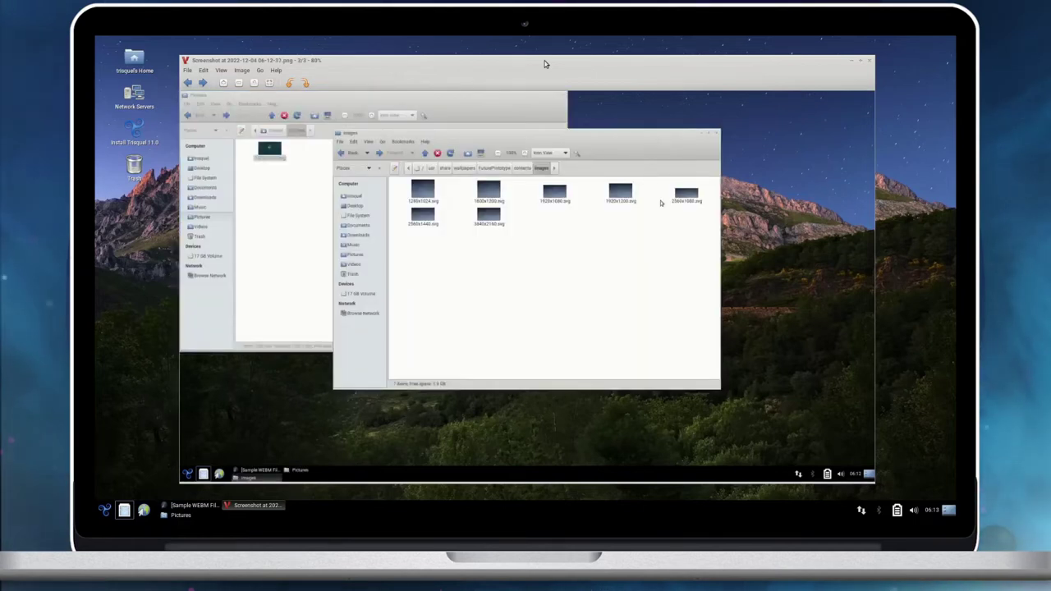
key(Left)
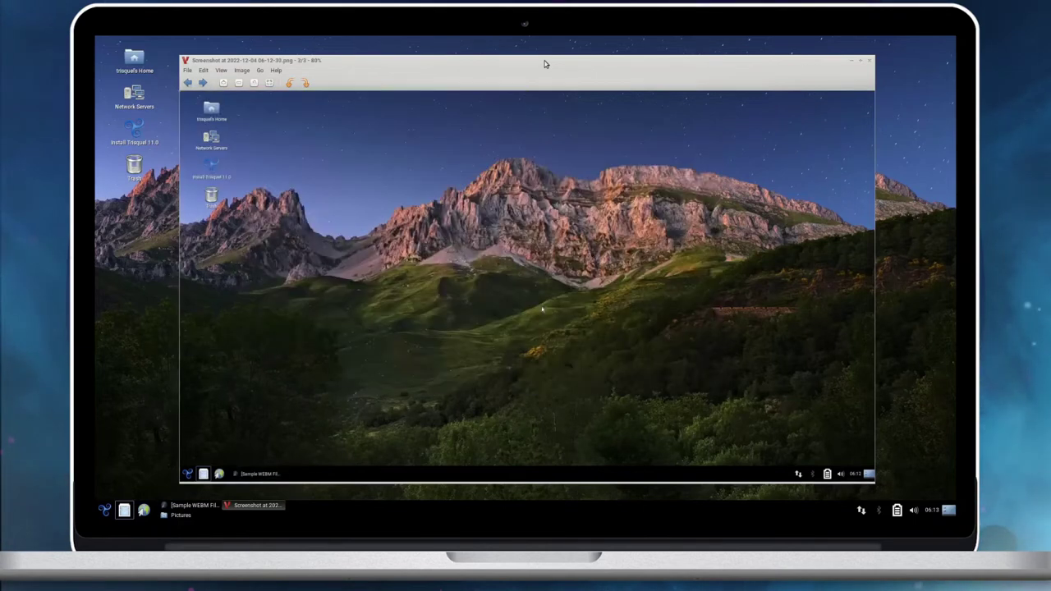
key(Right)
Step: Open the image viewer's About information
click(276, 71)
click(283, 81)
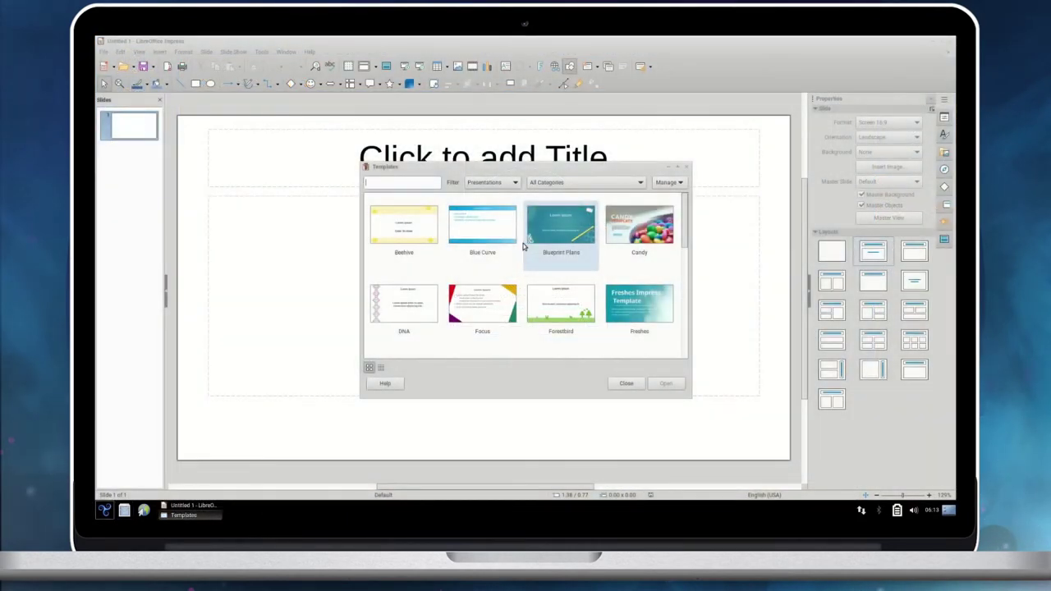
Step: In LibreOffice Impress, browse the presentation templates and open a presentation based on the Candy template
click(633, 225)
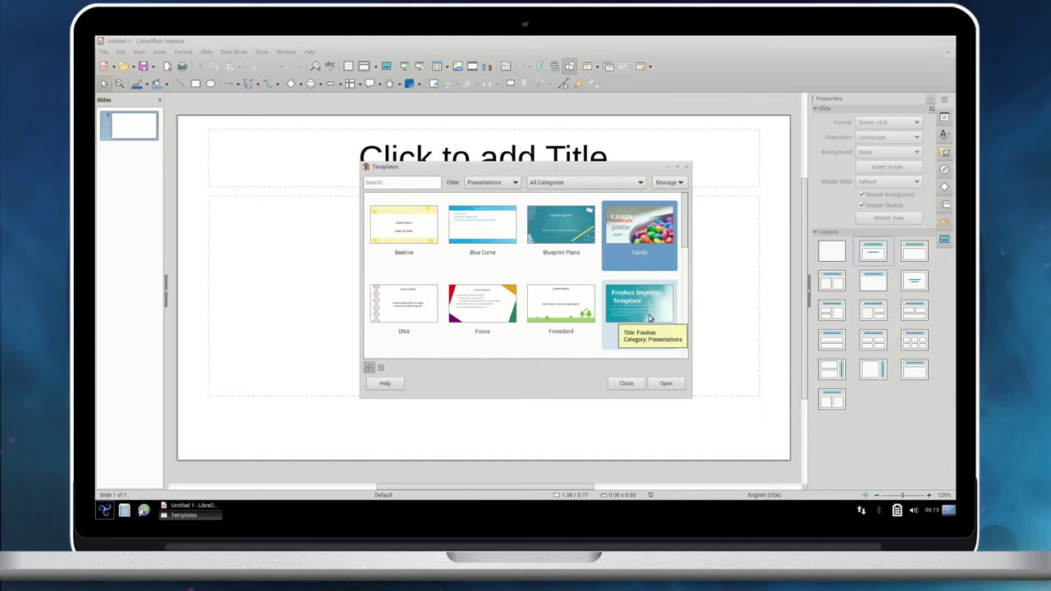
drag(684, 230, 689, 355)
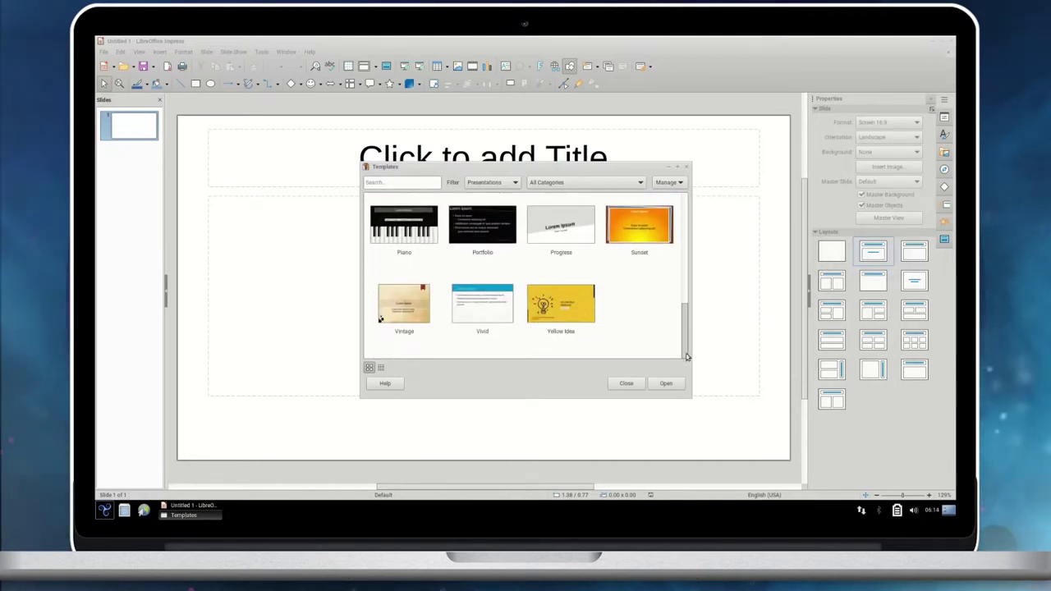
click(667, 383)
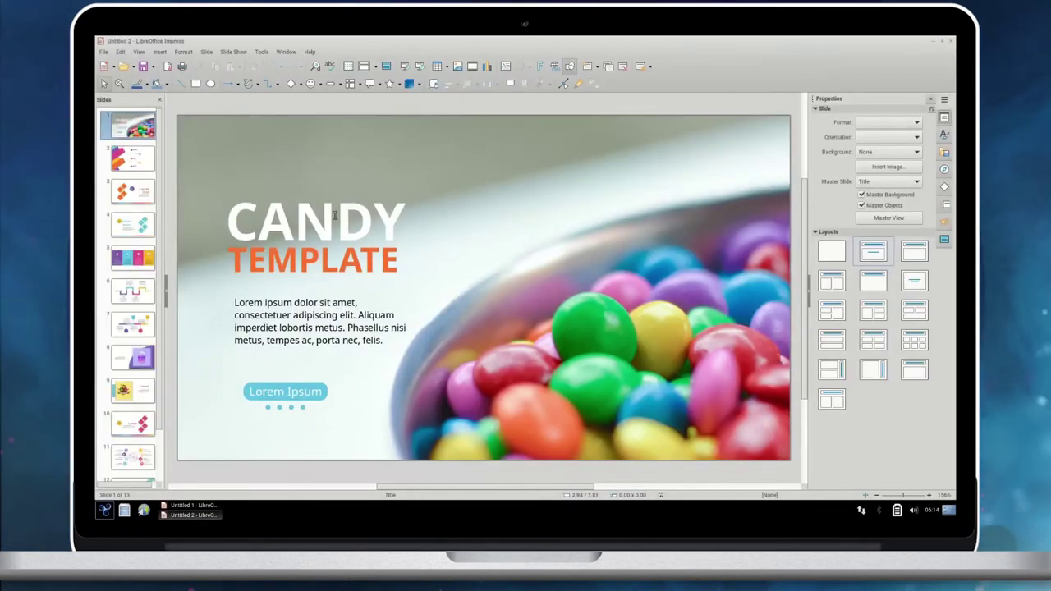
Step: Replace the word CANDY in the first slide's title with "Trisquel 11"
double_click(334, 216)
text(Trisquel 11)
click(440, 234)
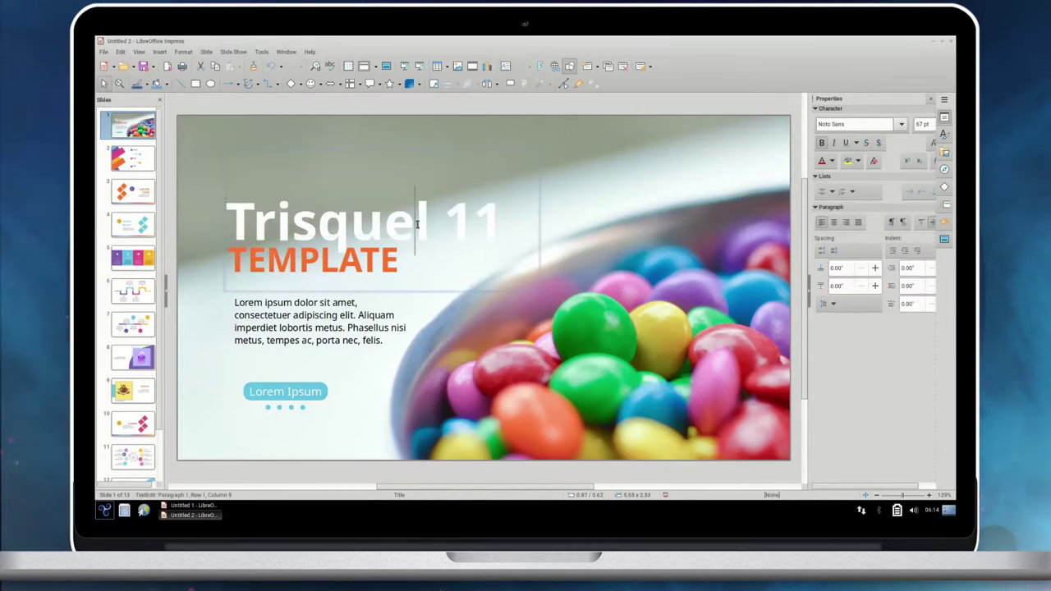
Step: Replace the TEMPLATE subtitle with "Next iteration of 100% free operating system" and set its font size to 18 pt
triple_click(437, 261)
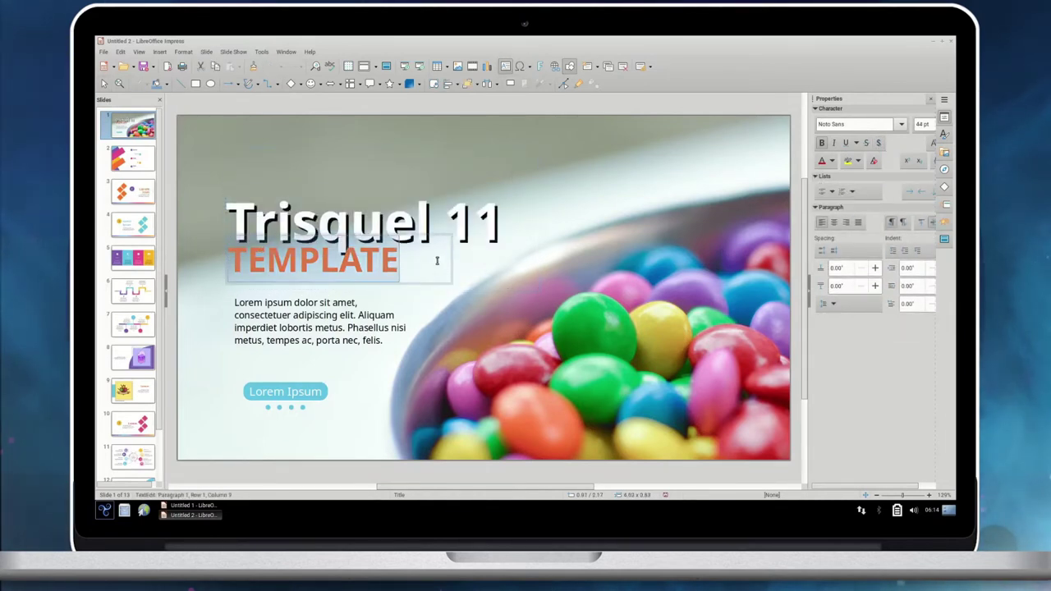
text(Next iteration of 100% free o)
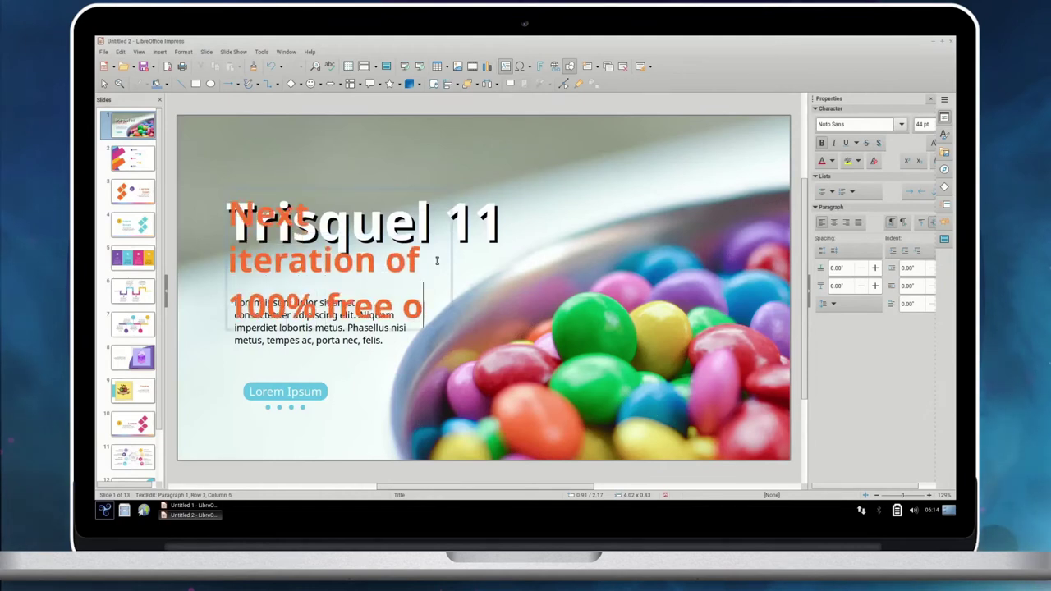
text(perating system)
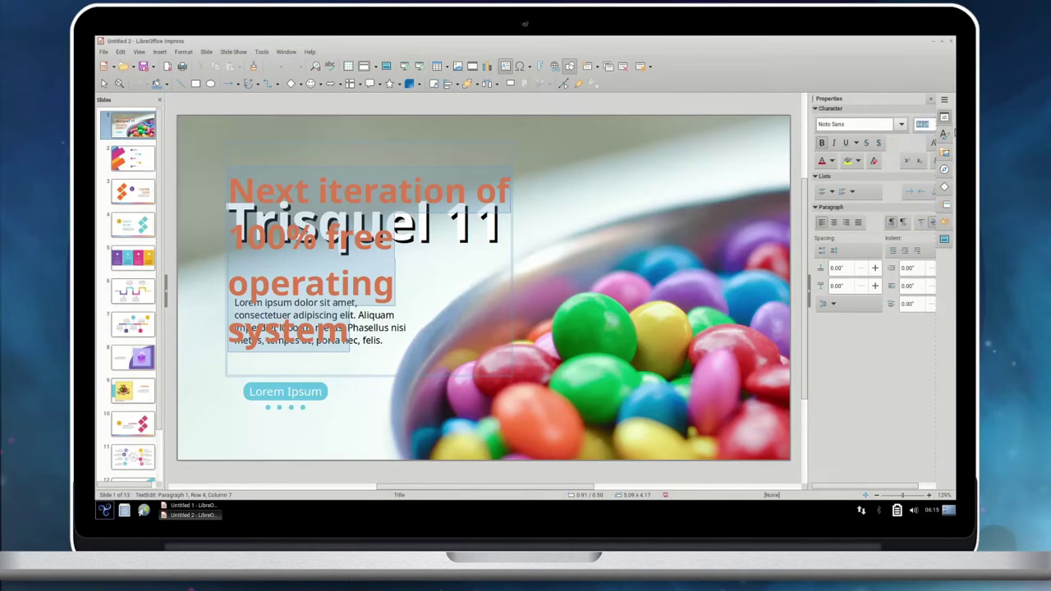
click(575, 176)
click(357, 378)
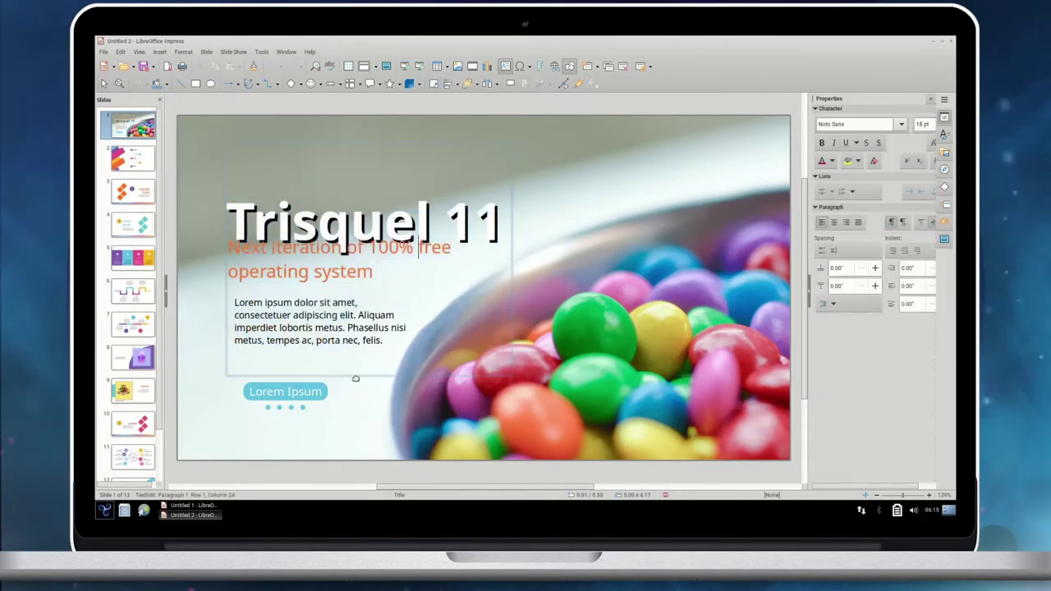
click(587, 208)
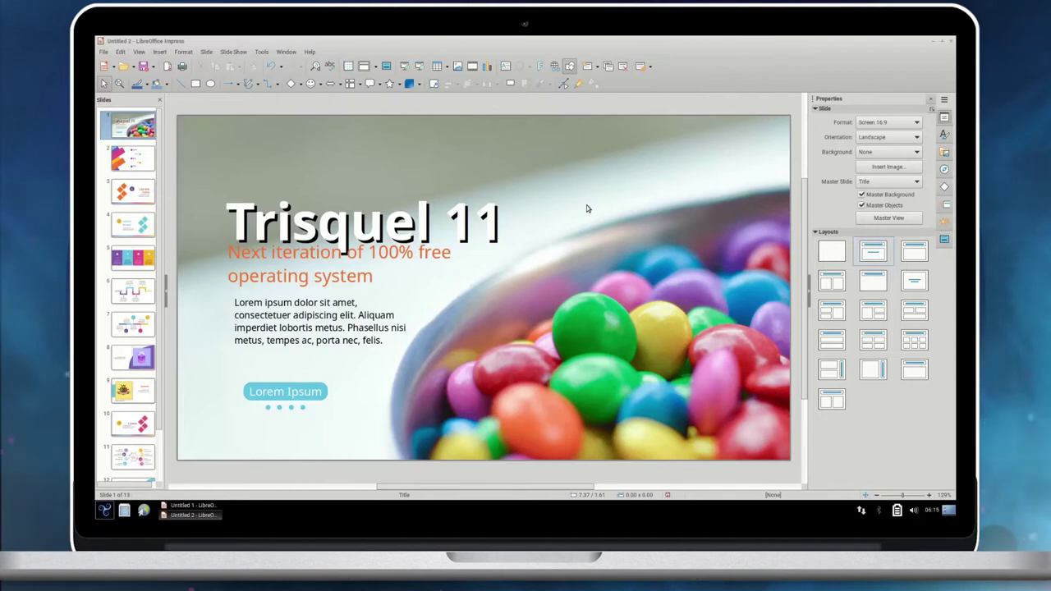
Step: Run the slide show from the first slide, advance to the four-circle timeline on slide 7, and exit
key(F5)
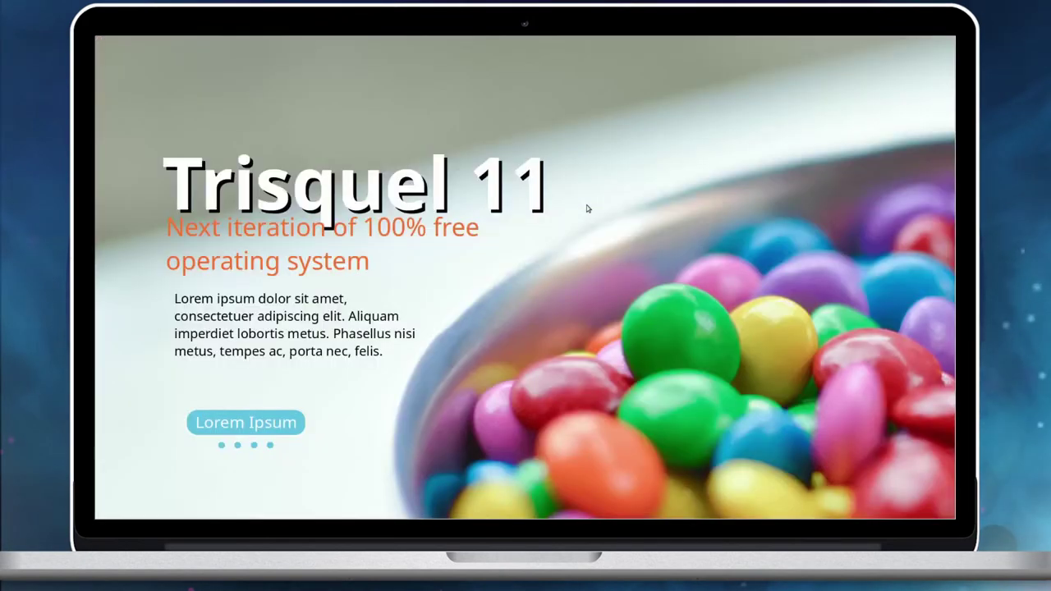
key(space)
key(space)
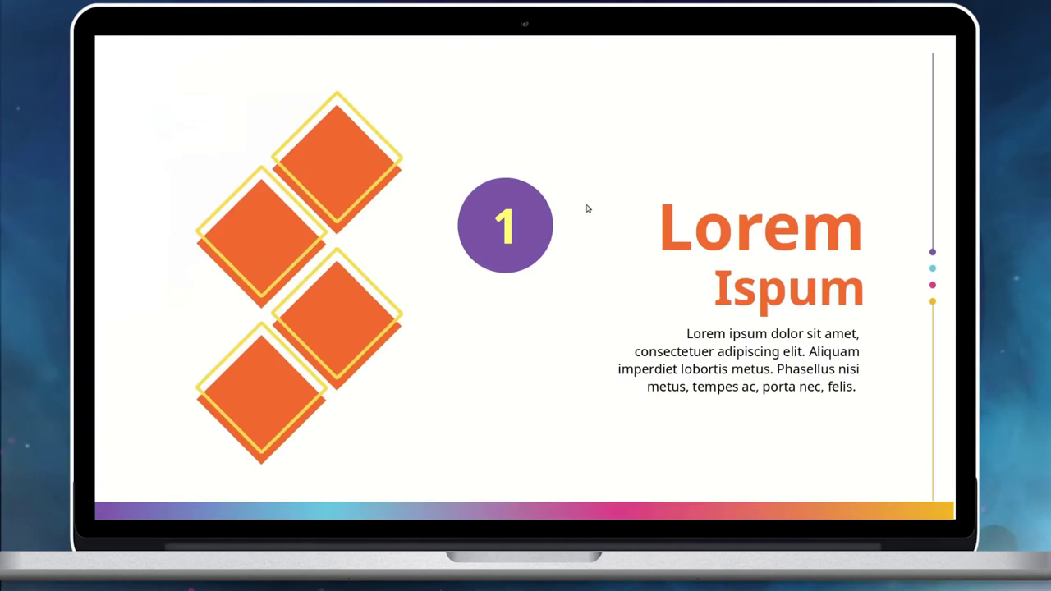
key(space)
key(space)
key(space)
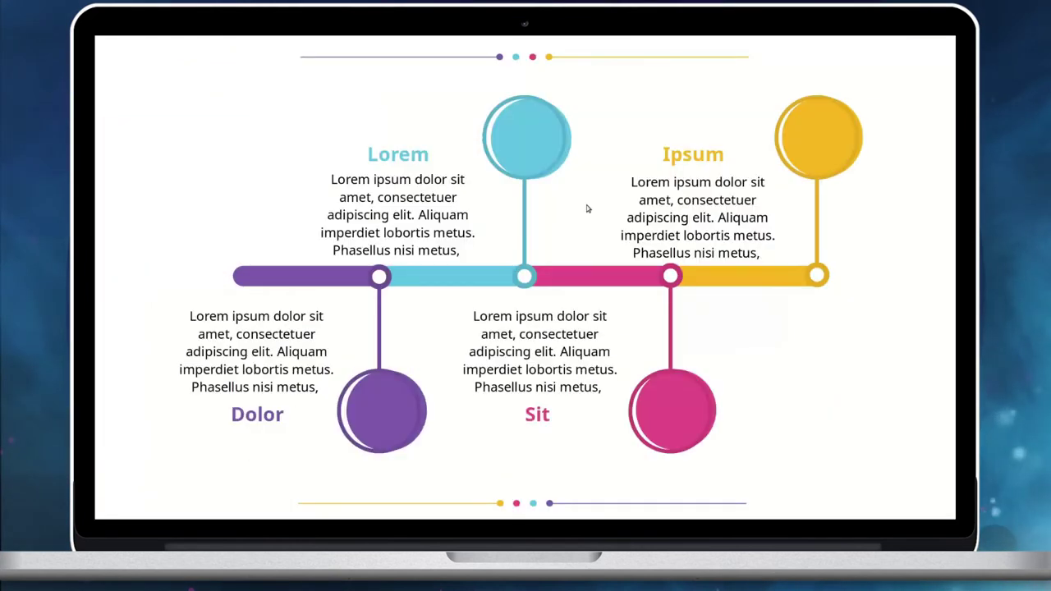
key(Escape)
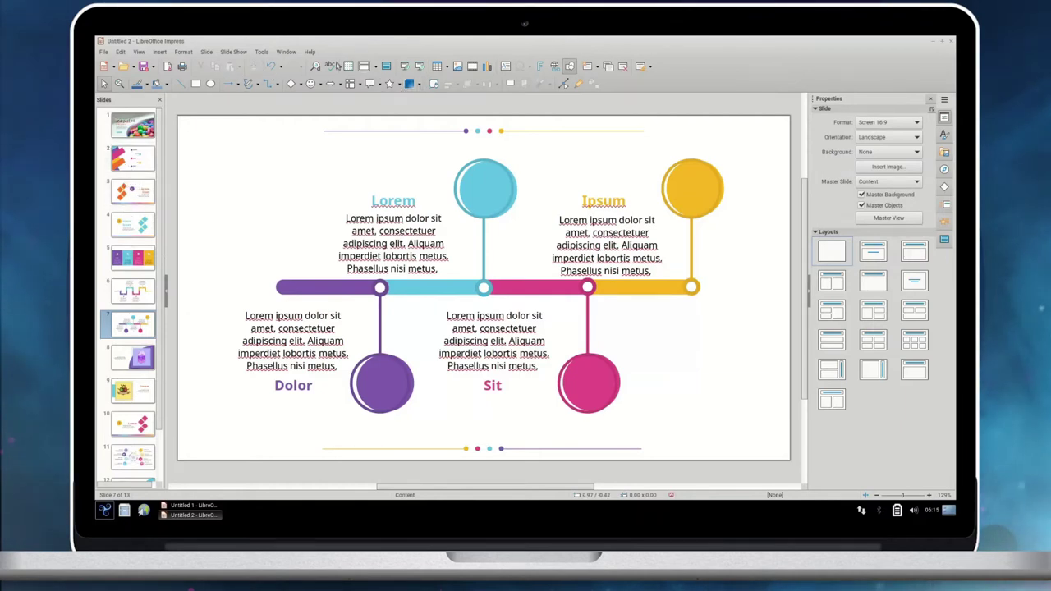
Step: Open the About LibreOffice information
click(311, 52)
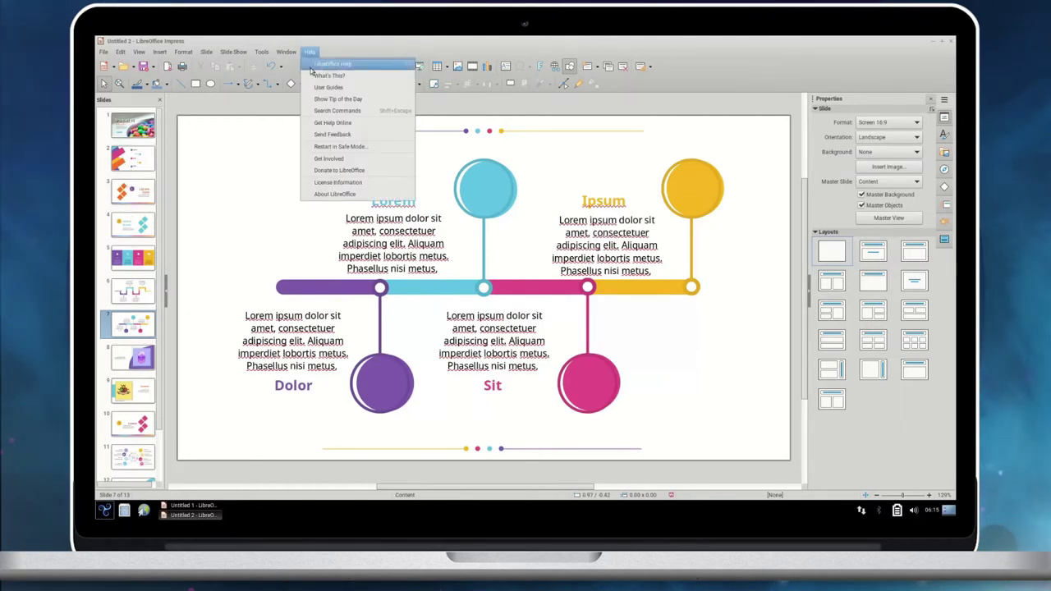
click(333, 195)
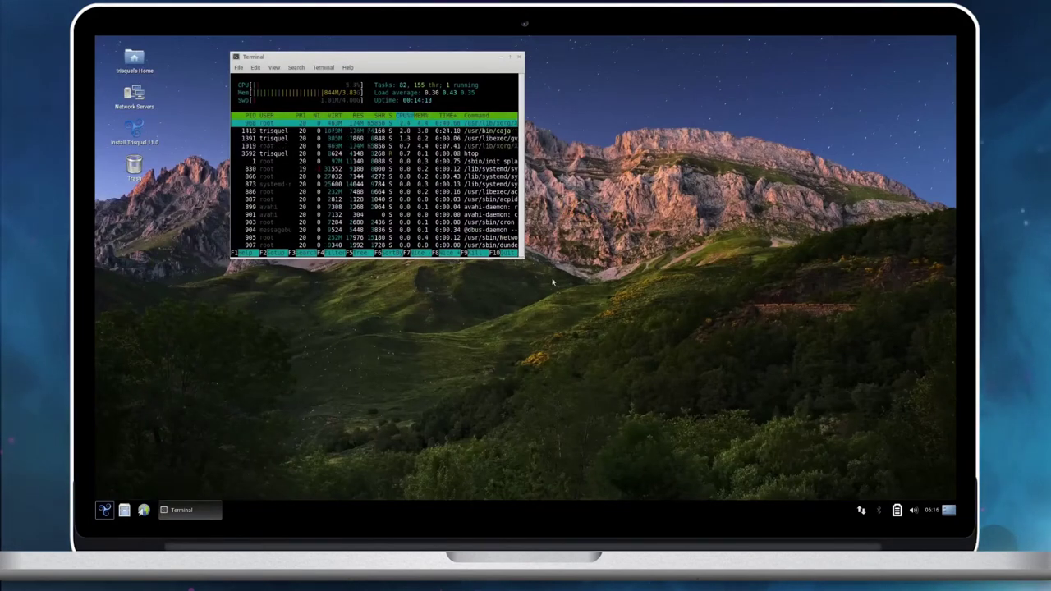
Step: Enlarge the terminal window running htop so more of the process list fits
drag(521, 256, 686, 360)
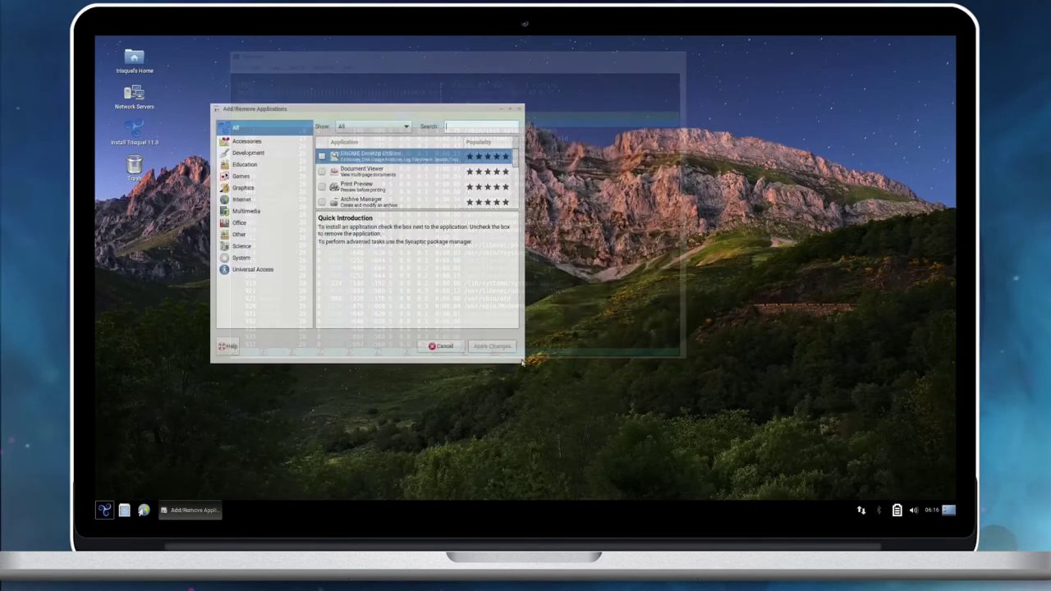
Step: Enlarge and centre the Add/Remove Applications window, and browse its Accessories, Development, Education and Graphics categories
drag(523, 362, 734, 453)
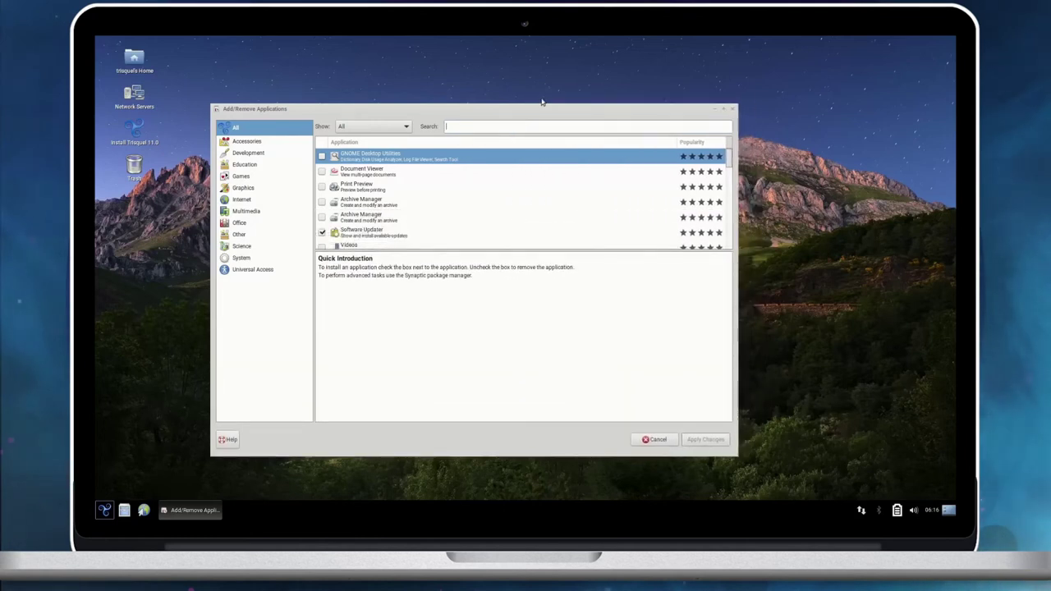
drag(531, 109, 597, 103)
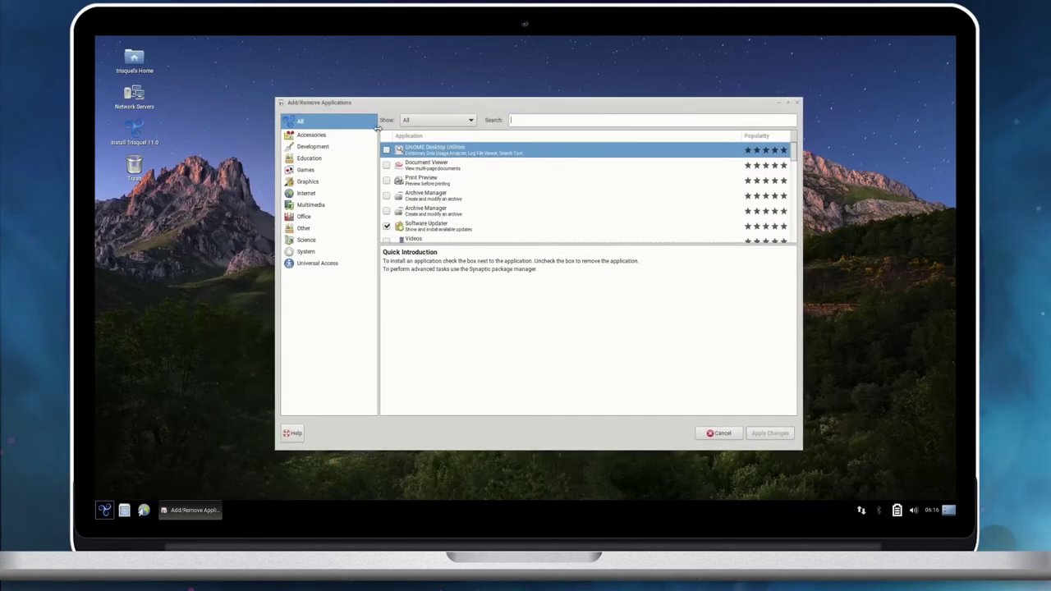
click(340, 137)
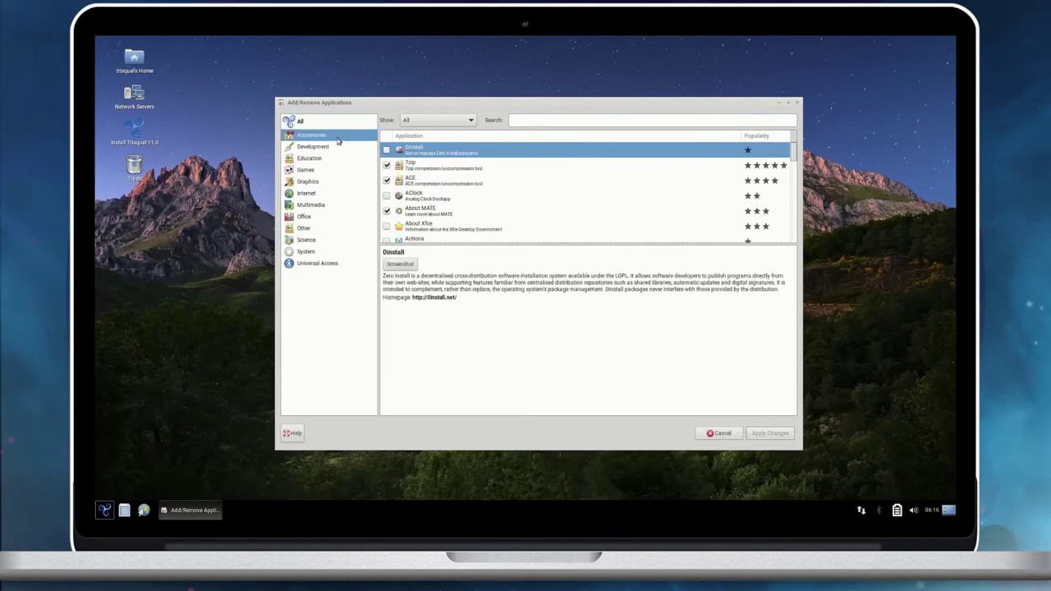
click(332, 146)
click(332, 159)
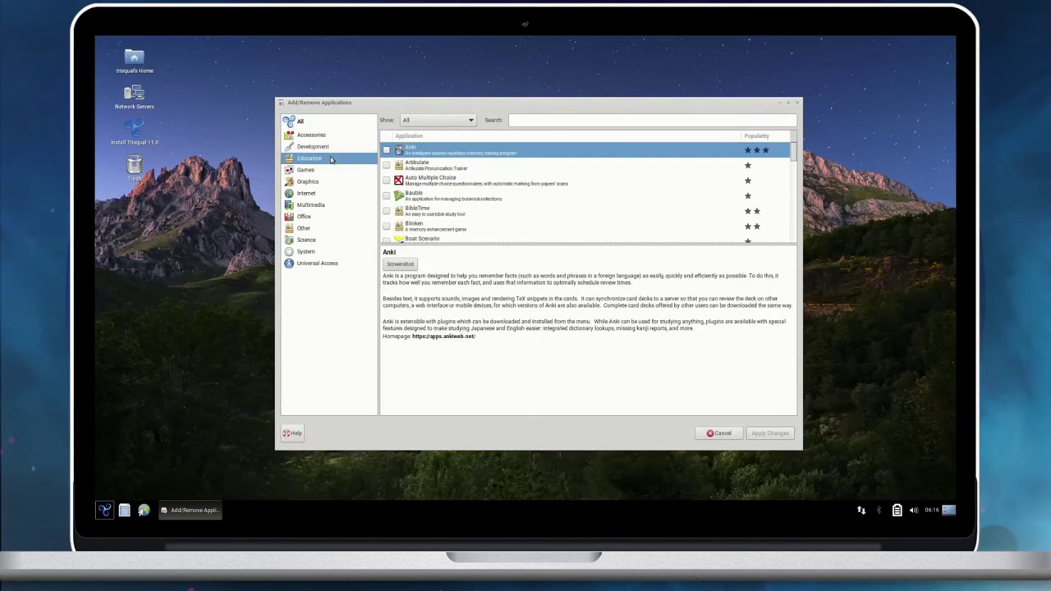
click(328, 181)
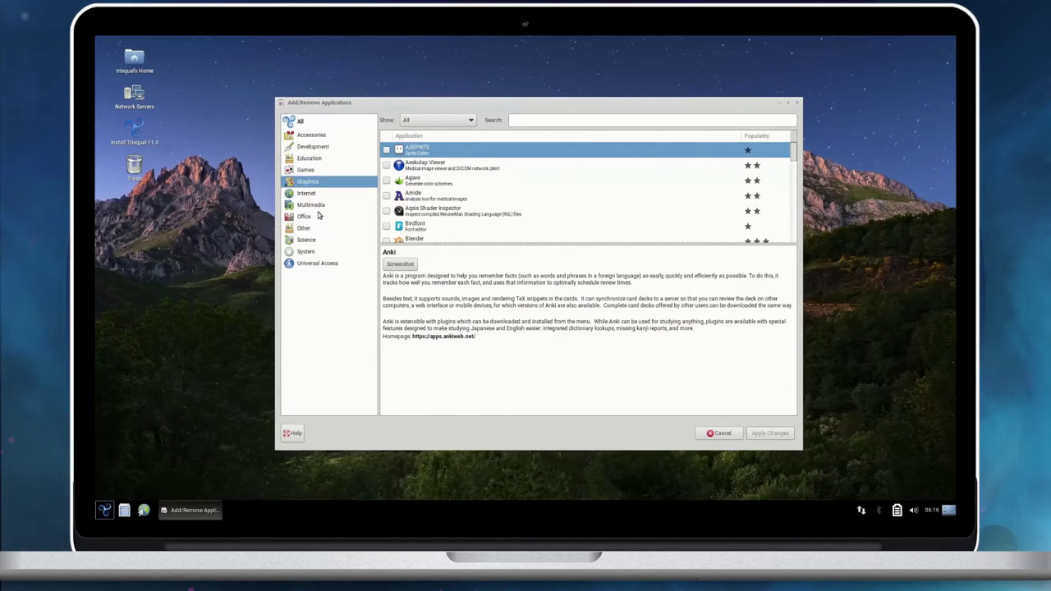
Step: Browse the Office, Other and Science application categories
click(319, 216)
click(316, 229)
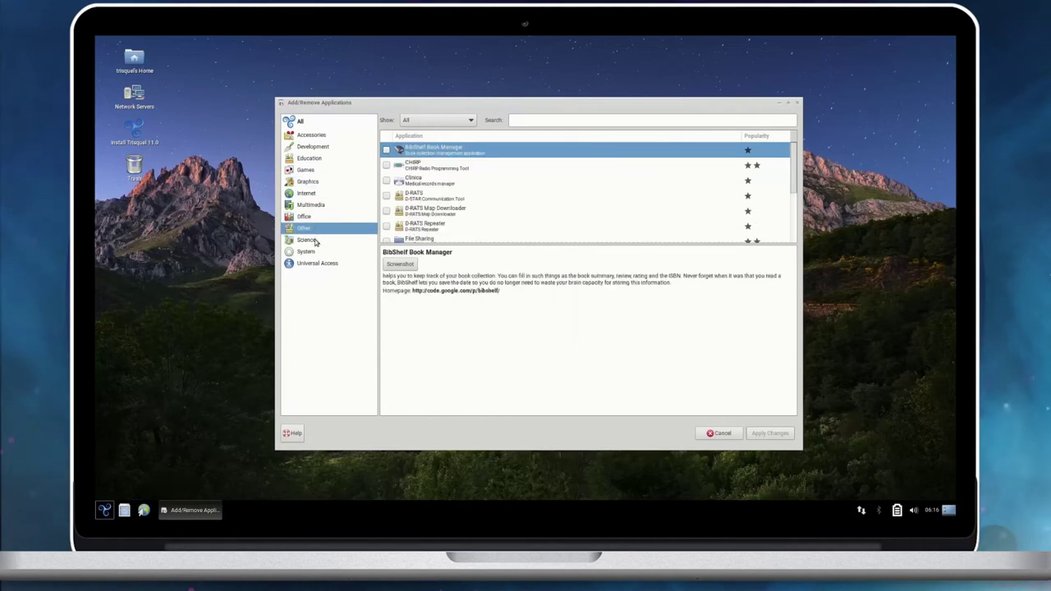
click(315, 241)
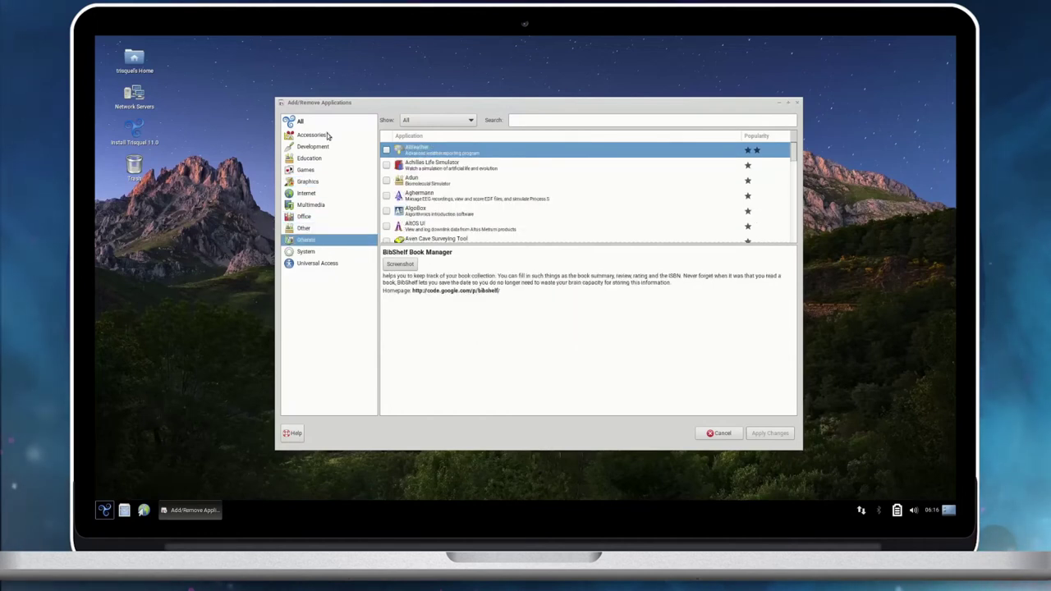
Step: Search all applications for "2048", install 2048-qt, and close Add/Remove Applications once the installation finishes
click(354, 120)
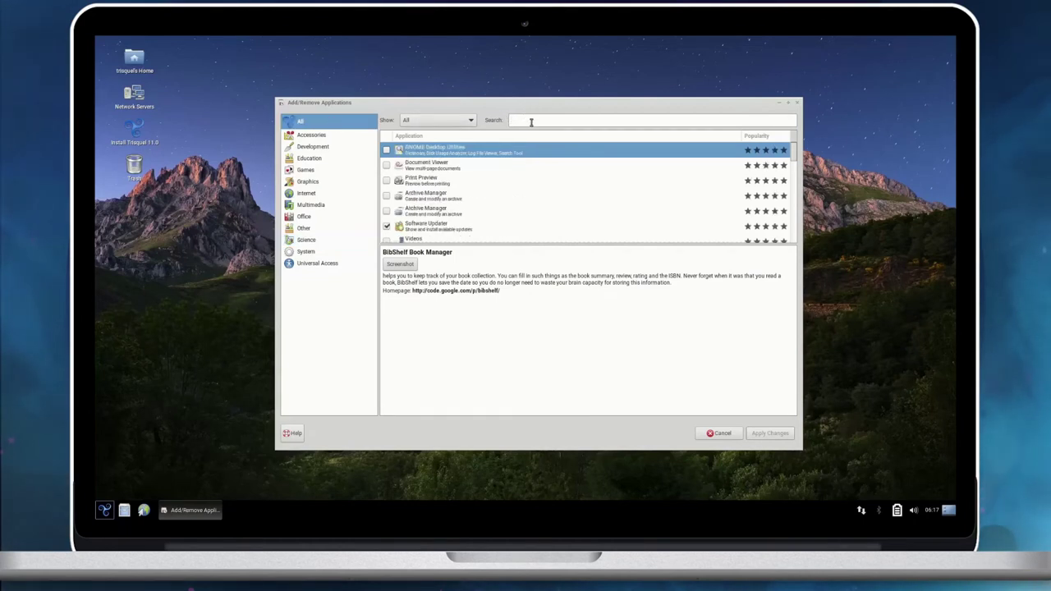
text(2048)
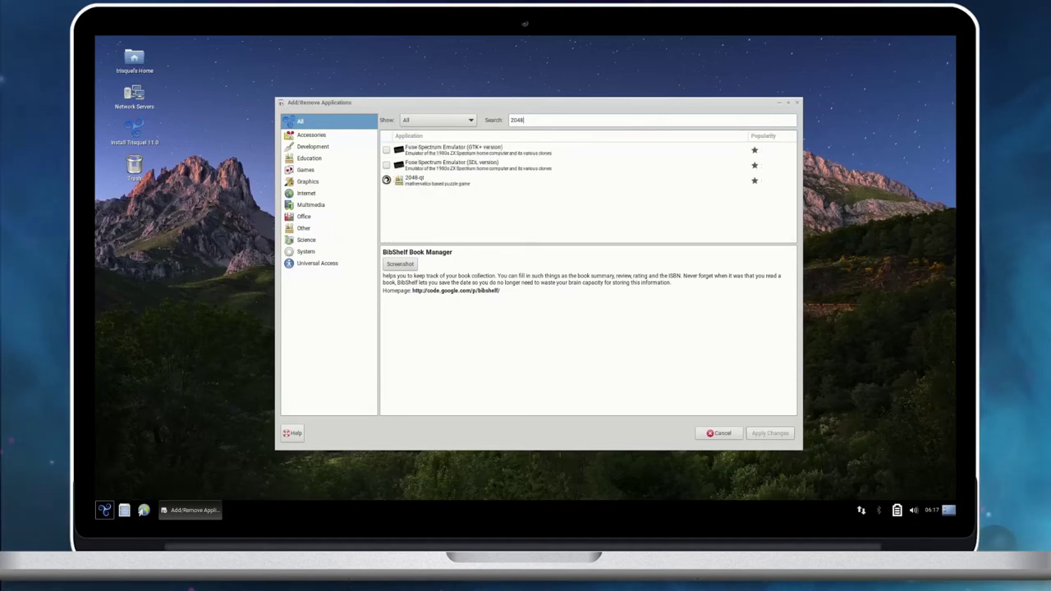
click(386, 180)
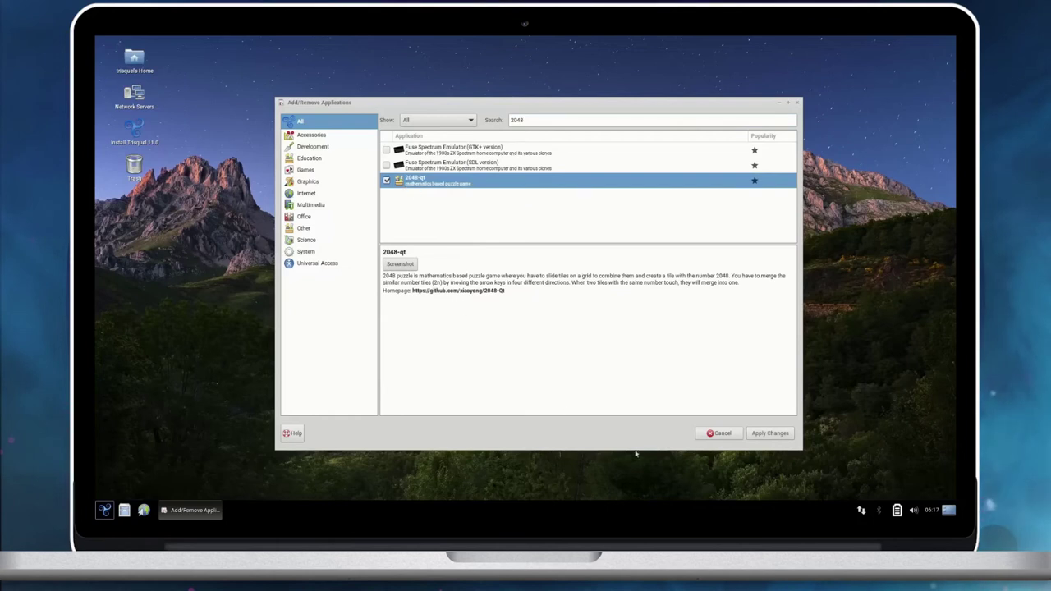
click(771, 433)
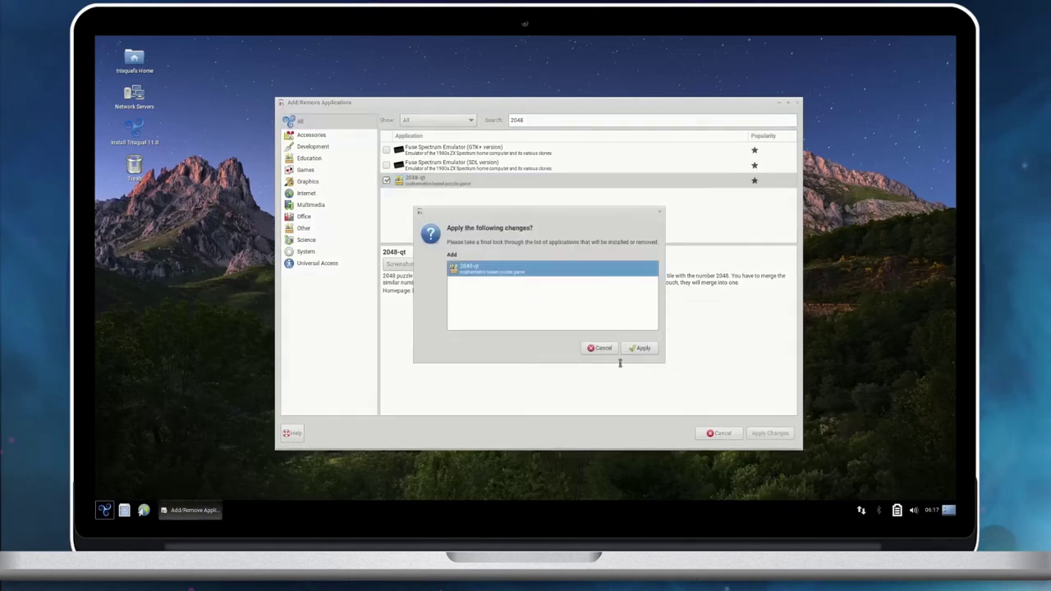
click(643, 350)
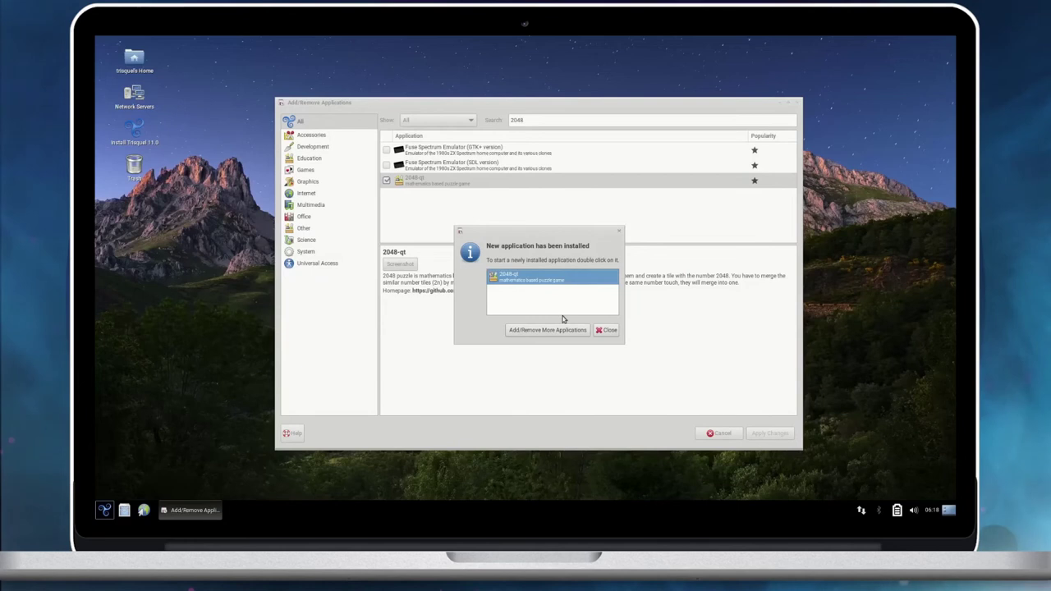
click(615, 334)
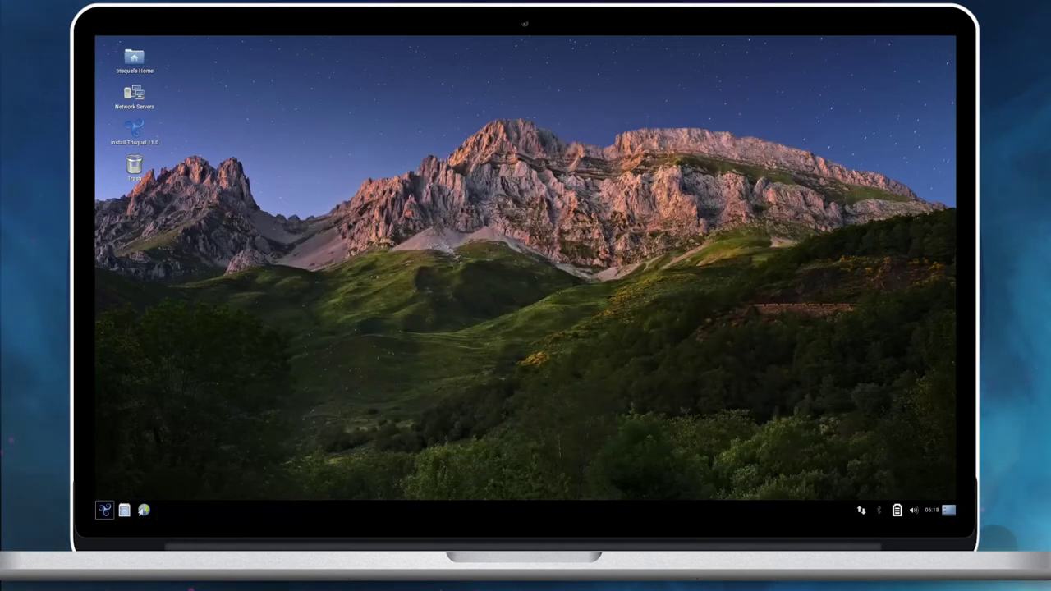
Step: Launch the newly installed 2048 game from the Games category
key(super)
mouse_move(154, 332)
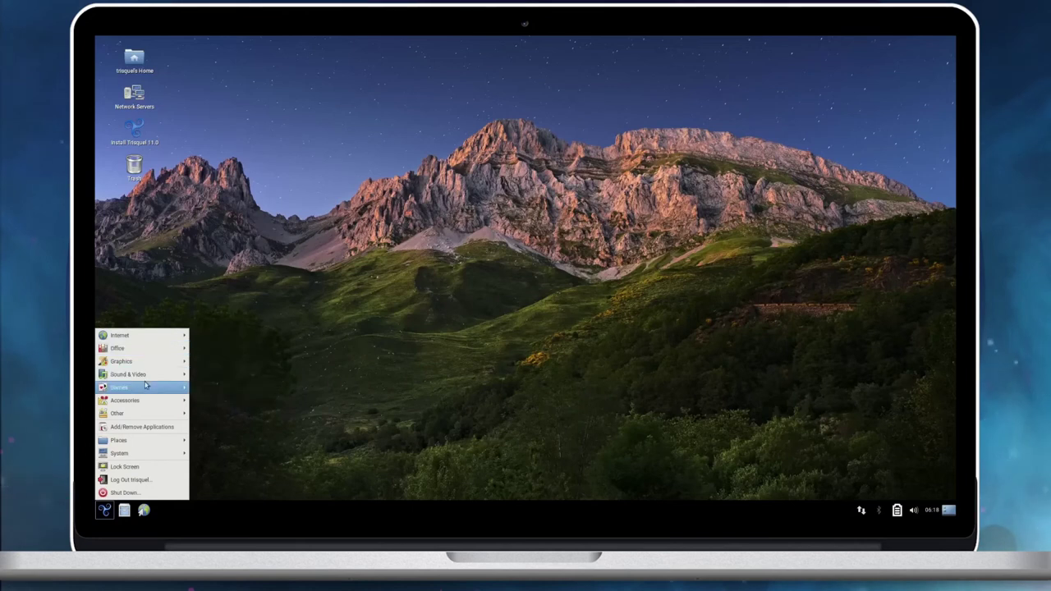
mouse_move(152, 387)
click(208, 387)
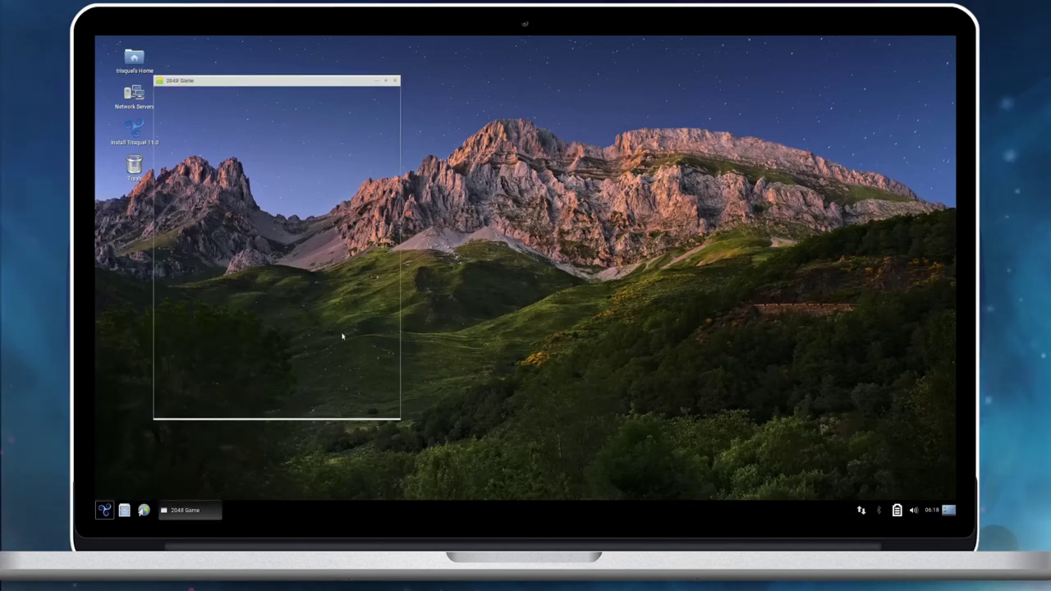
Step: Play a round of 2048, sliding the tiles mostly left and down to merge matching numbers
key(Right)
key(Right)
key(Right)
key(Right)
key(Right)
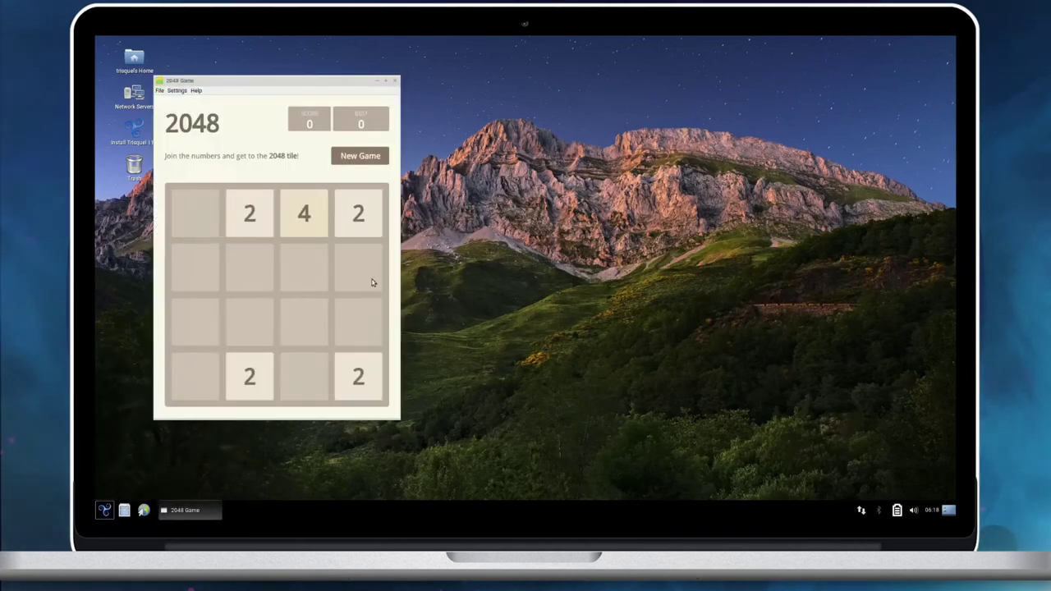
key(Right)
key(Right)
key(Down)
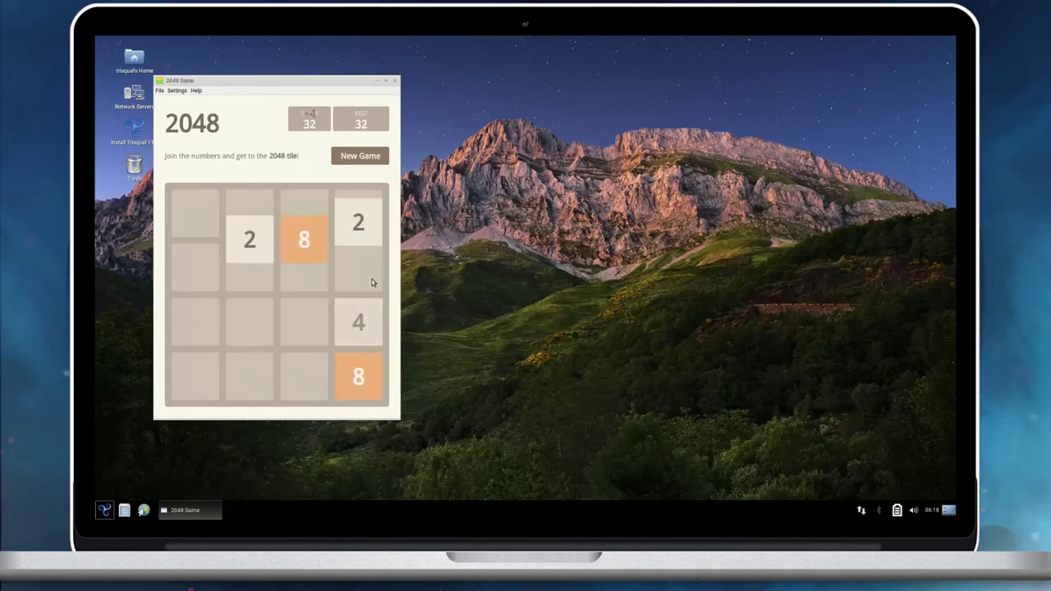
key(Left)
key(Left)
key(Left)
key(Left)
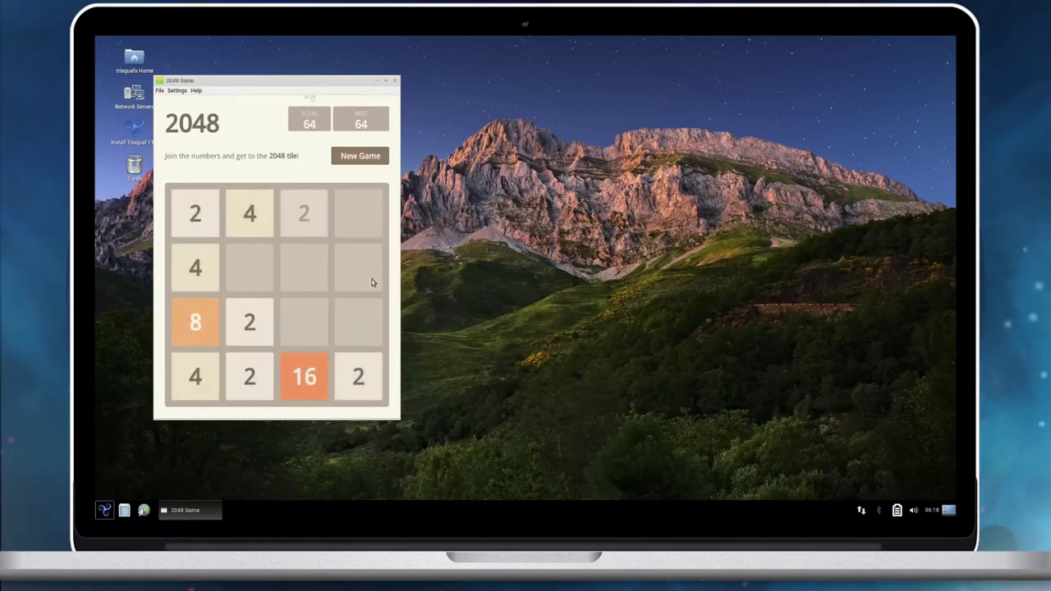
key(Down)
key(Down)
key(Down)
key(Left)
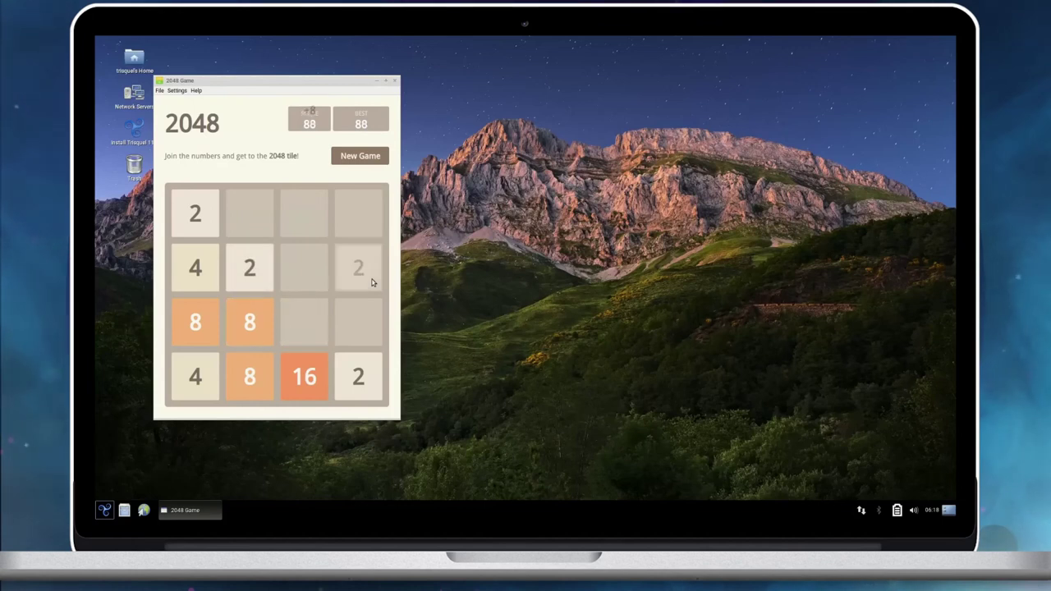
key(Left)
key(Left)
key(Left)
key(Left)
key(Down)
key(Down)
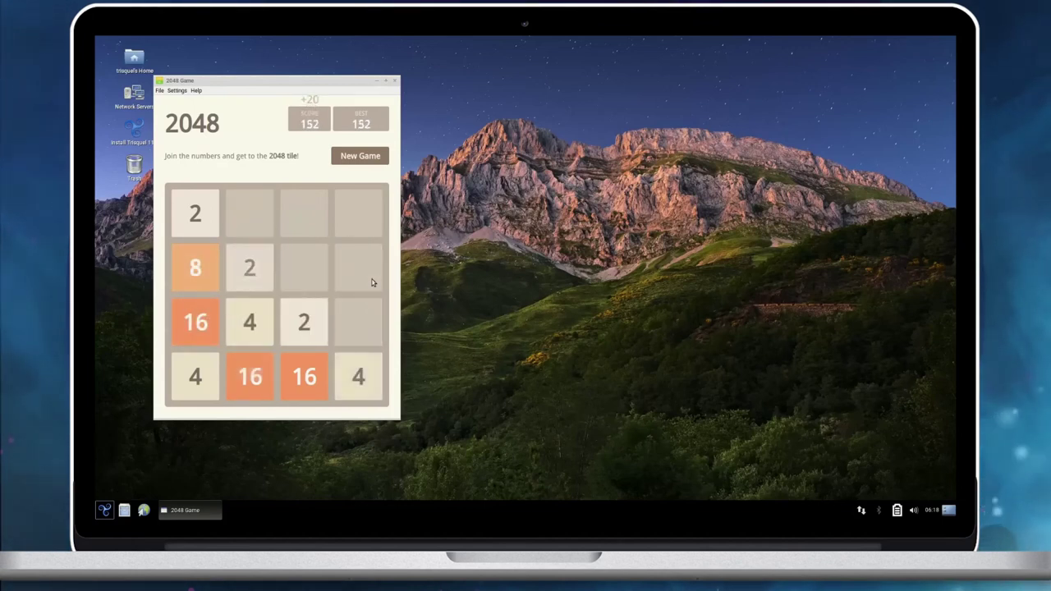
key(Left)
key(Left)
key(Left)
key(Left)
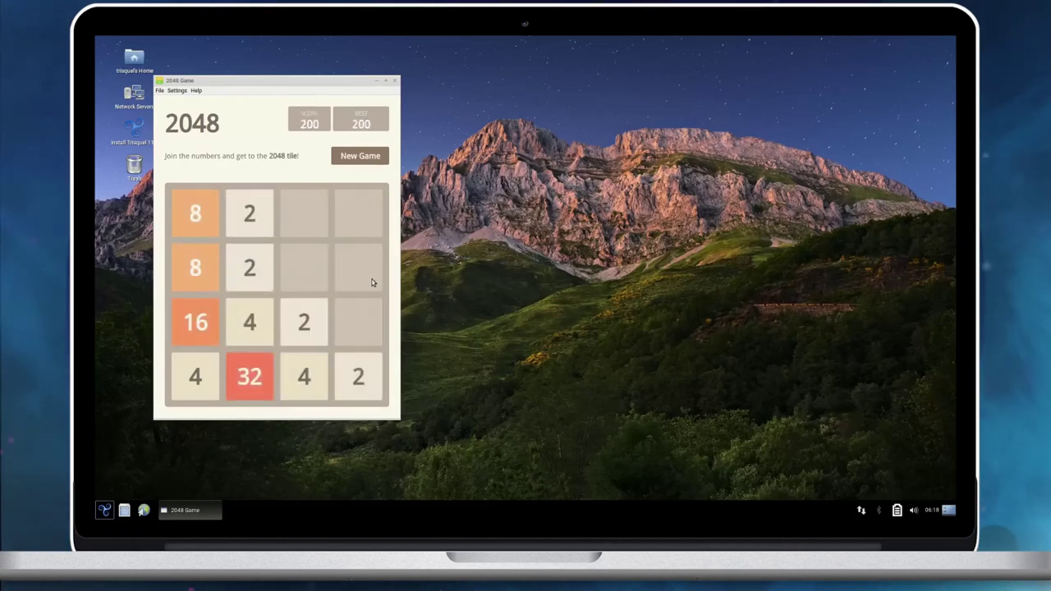
key(Down)
key(Down)
key(Down)
key(Down)
key(Down)
key(Down)
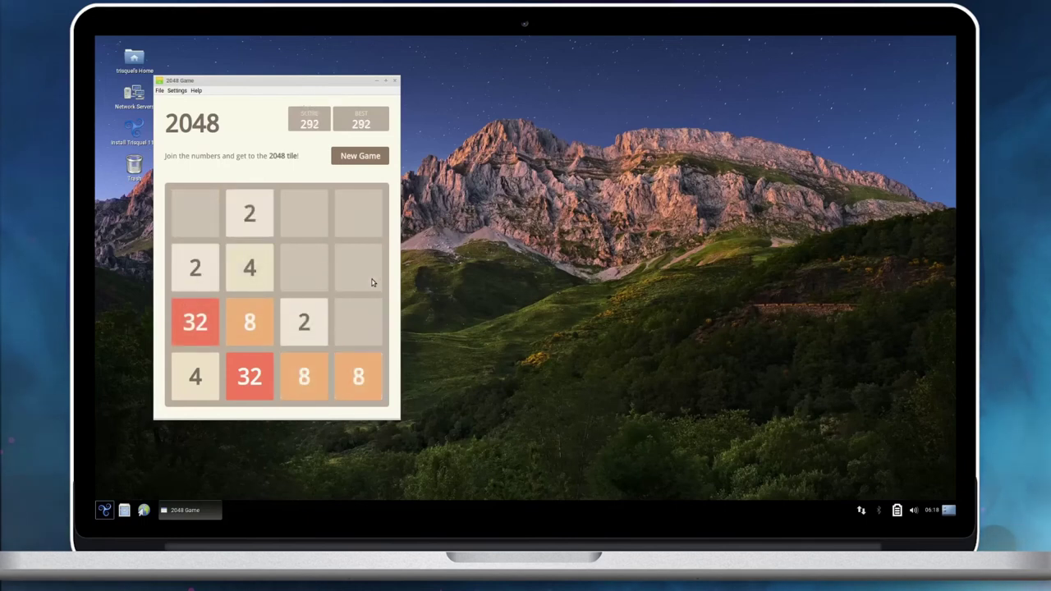
key(Left)
key(Left)
key(Left)
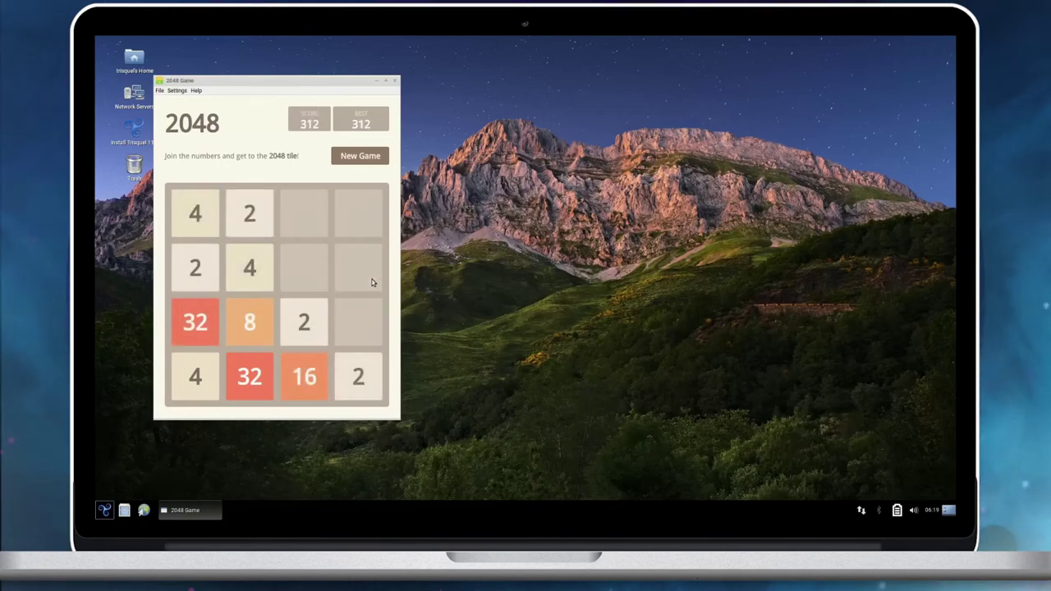
key(Right)
key(Down)
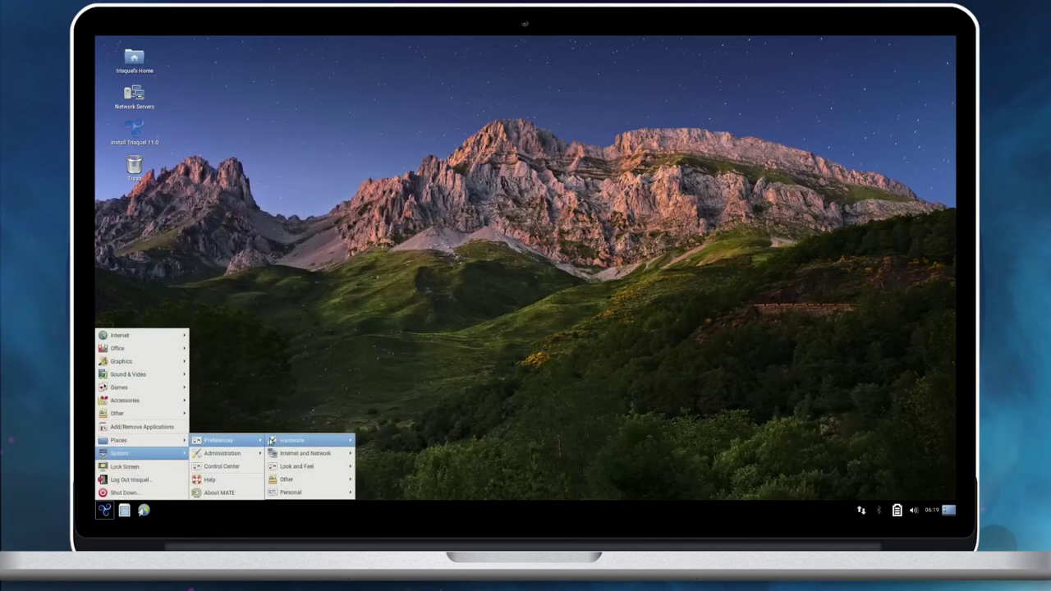
Step: Look through the system's Preferences and Administration entries, and open the Control Center to review its settings groups
mouse_move(294, 441)
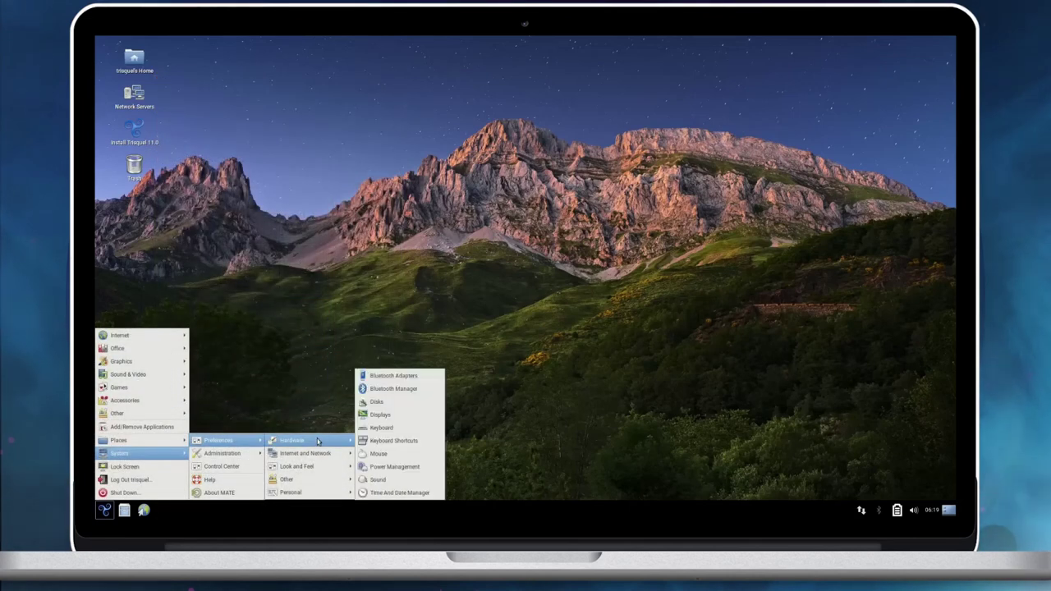
mouse_move(315, 457)
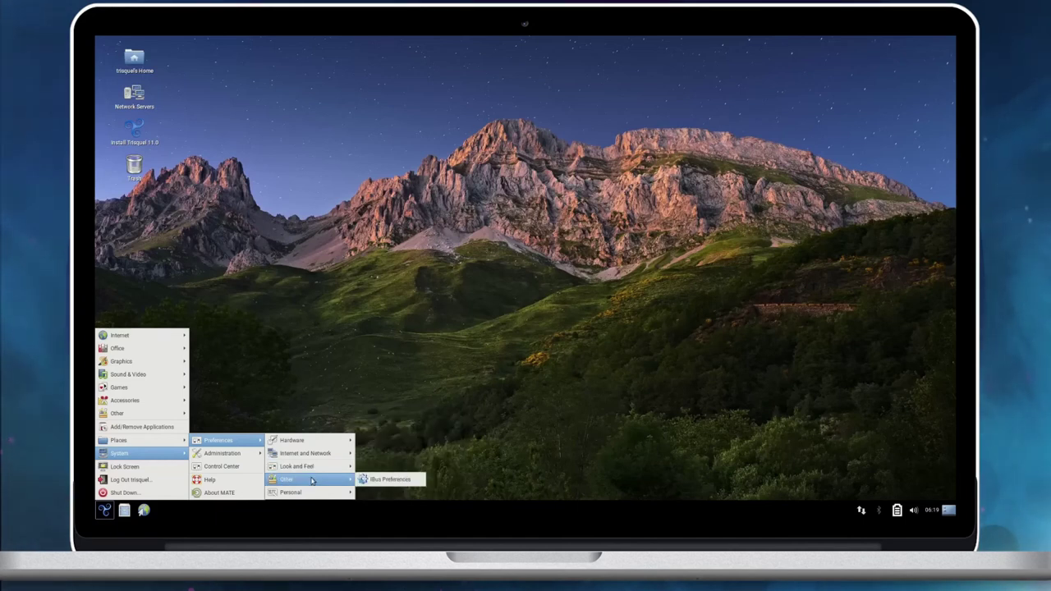
mouse_move(254, 460)
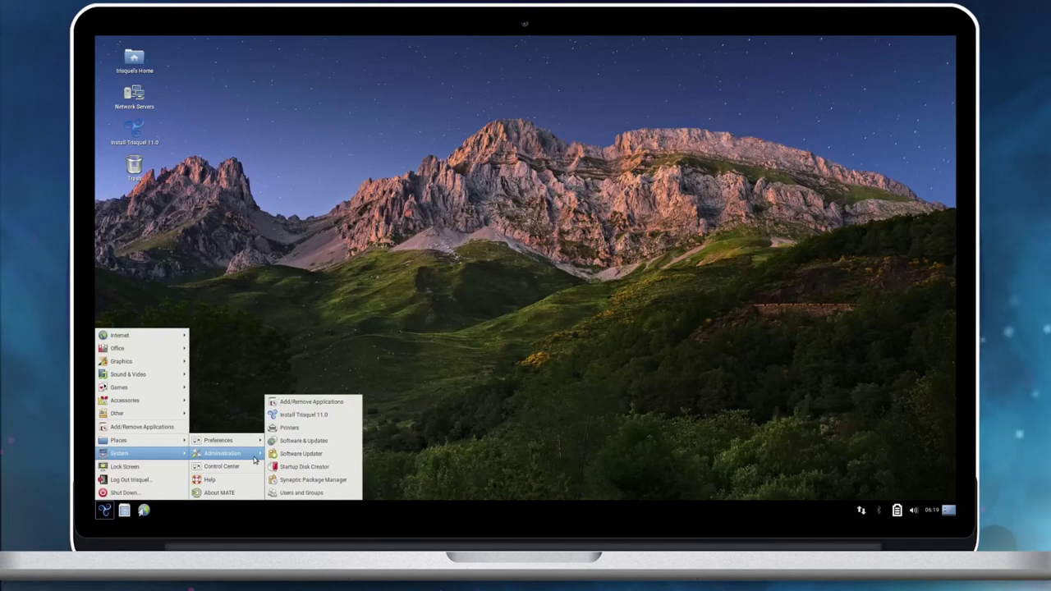
click(246, 468)
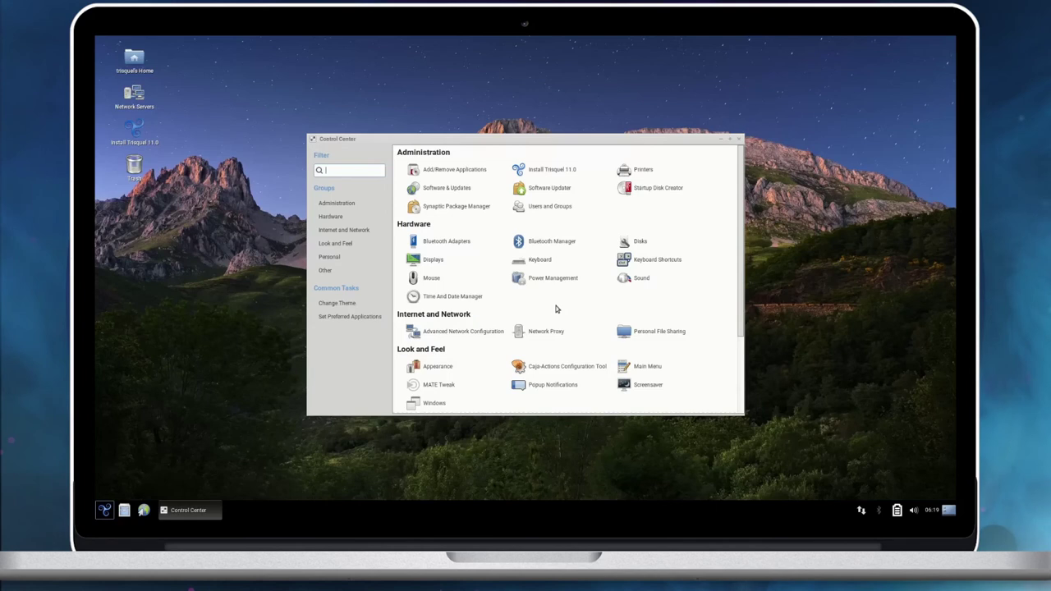
scroll(743, 308, down, 5)
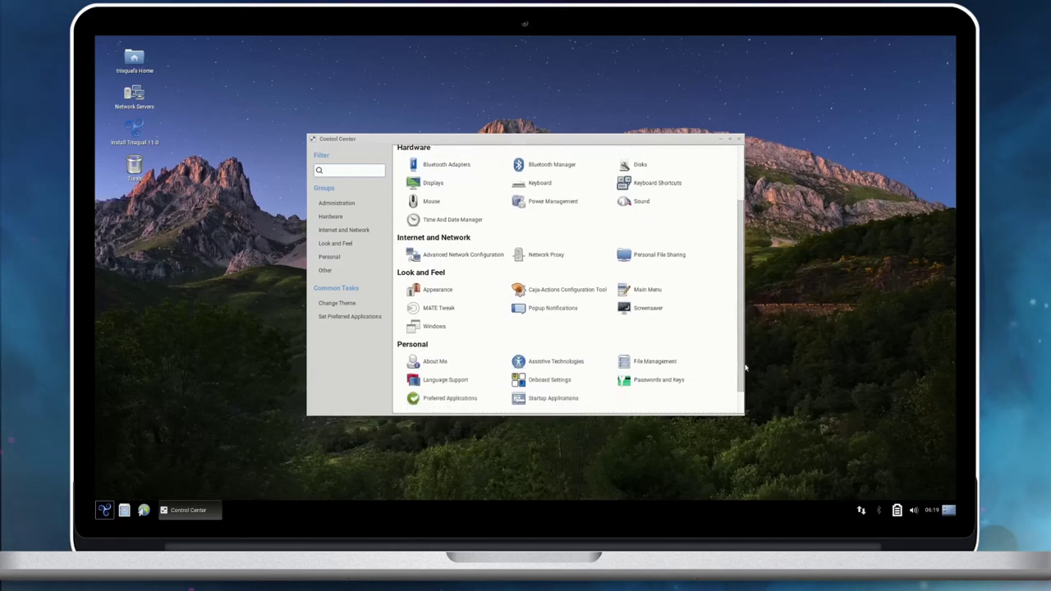
Step: Open the Appearance preferences, look through the available themes, and apply the Trisquel Dark theme
click(442, 259)
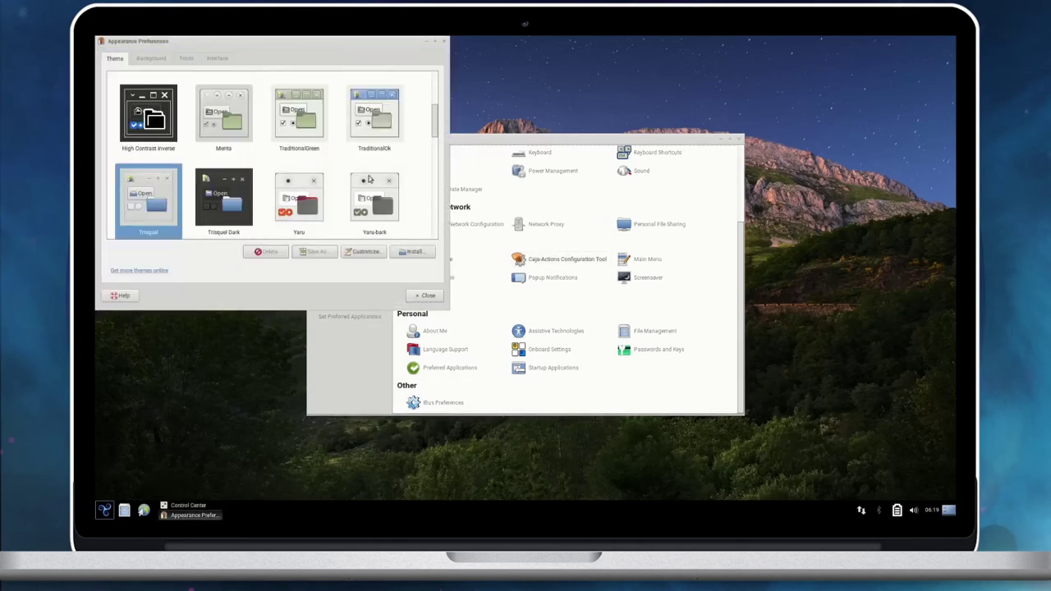
scroll(289, 166, down, 1)
scroll(288, 166, down, 2)
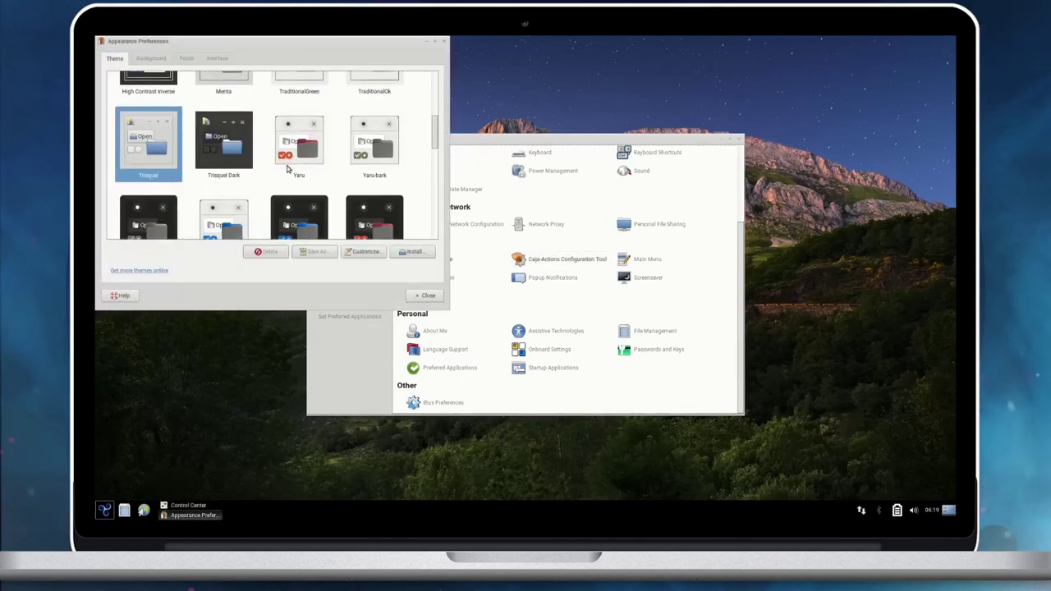
scroll(289, 166, up, 3)
scroll(288, 169, down, 2)
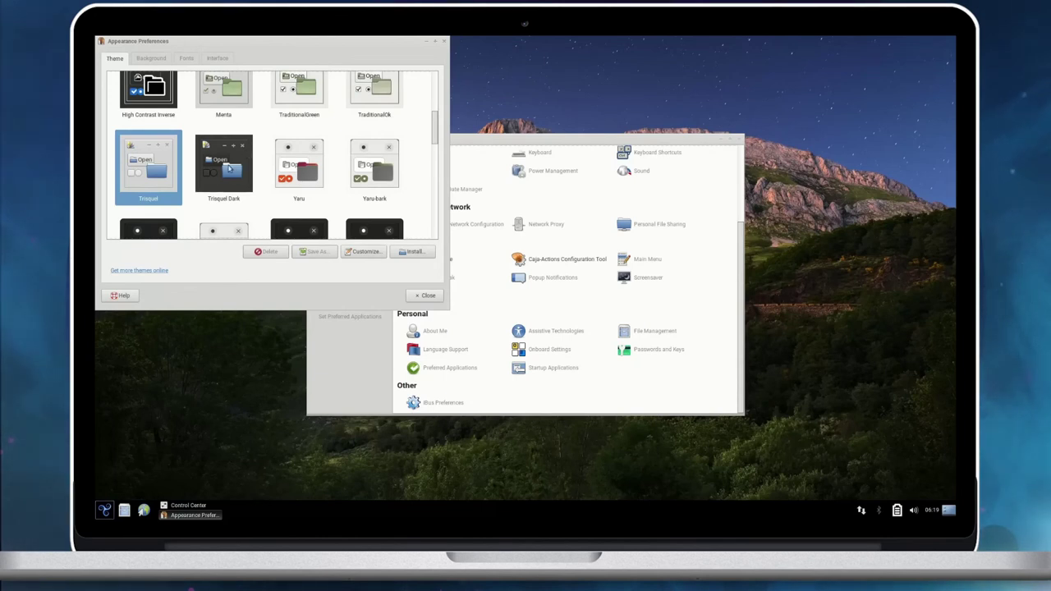
click(229, 168)
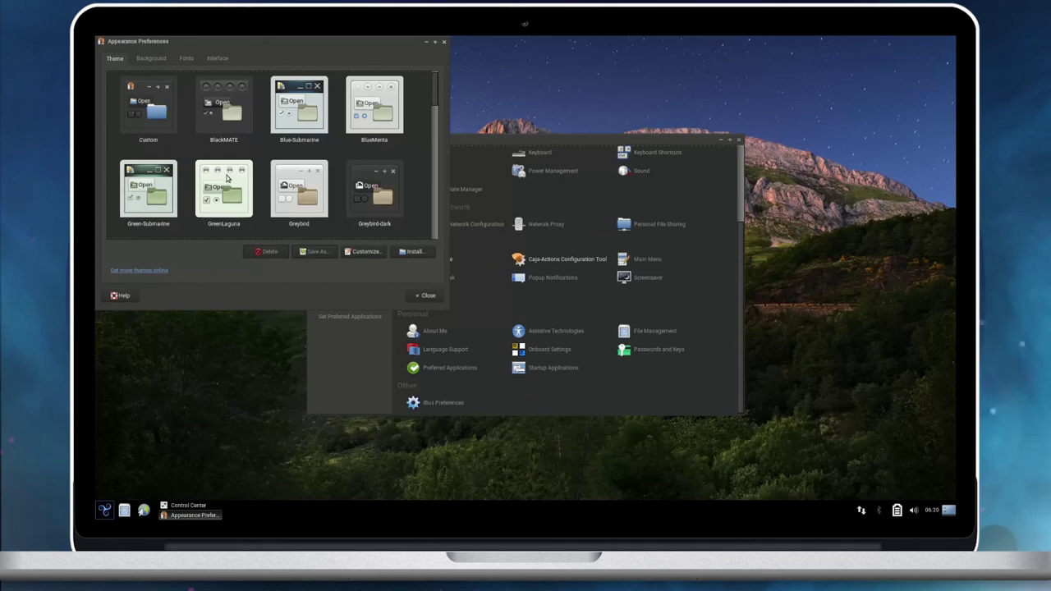
Step: Switch the desktop back to the Trisquel theme, and close Appearance Preferences and the Control Center
scroll(226, 179, down, 2)
scroll(221, 182, up, 3)
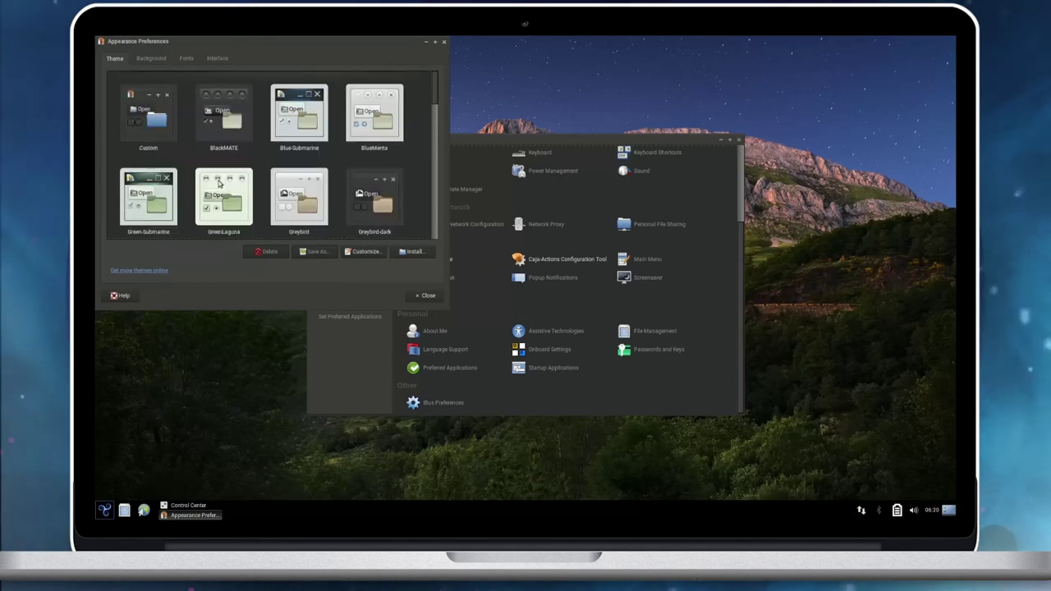
scroll(219, 184, down, 6)
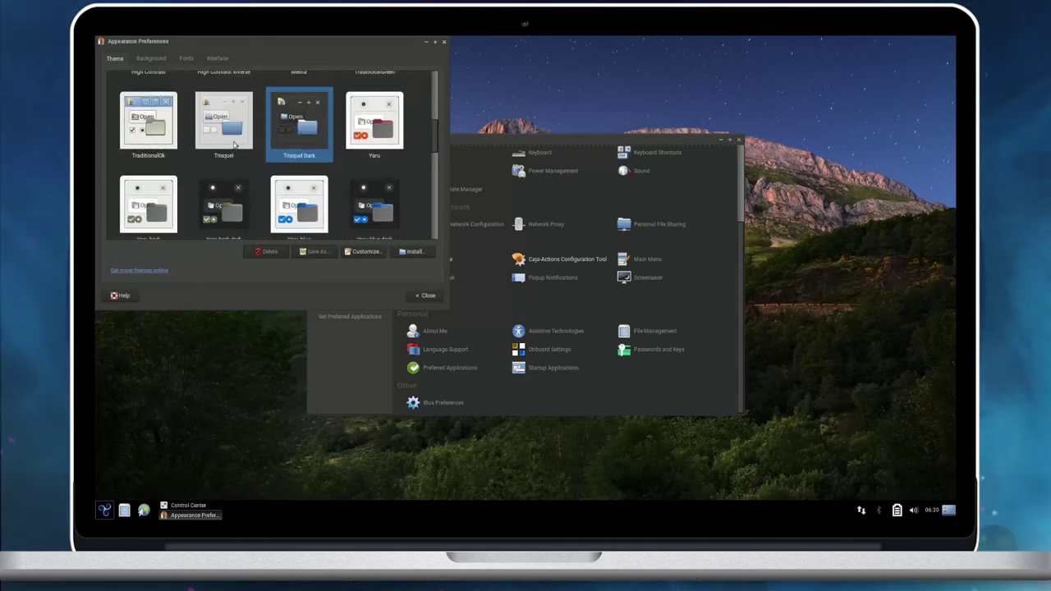
click(234, 145)
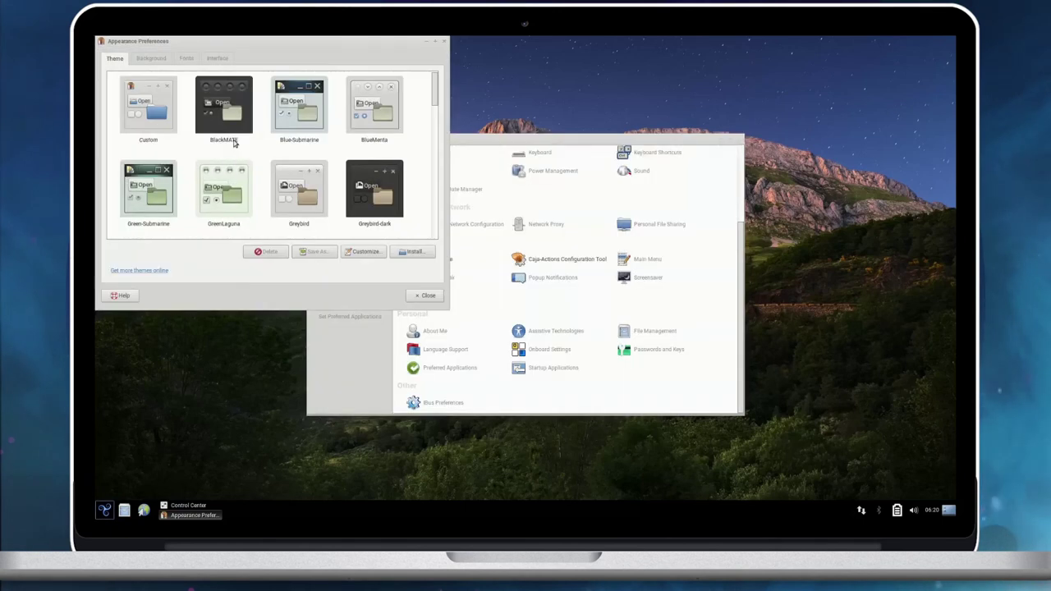
click(429, 296)
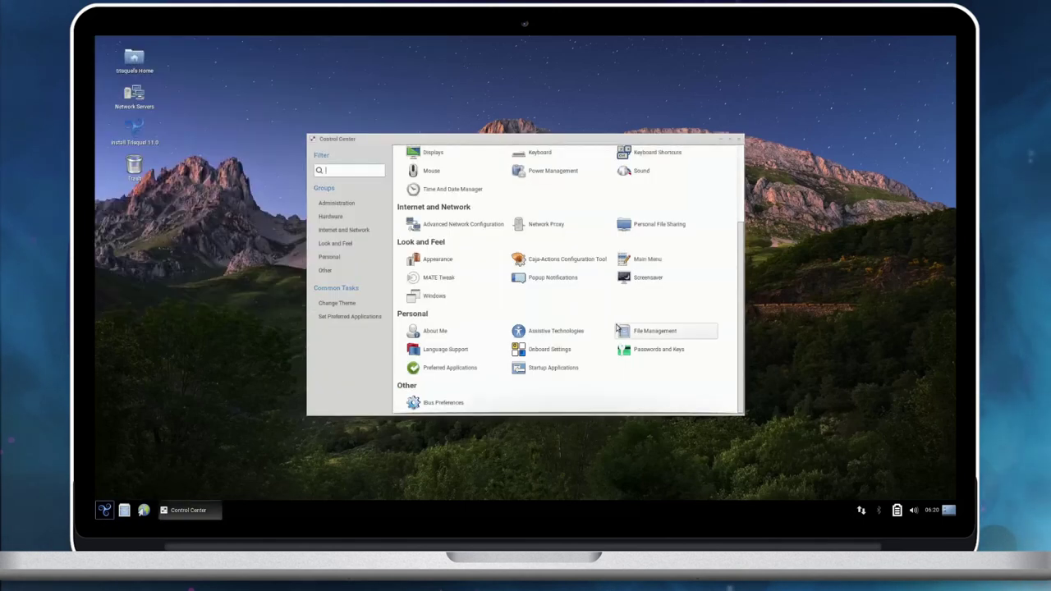
click(739, 139)
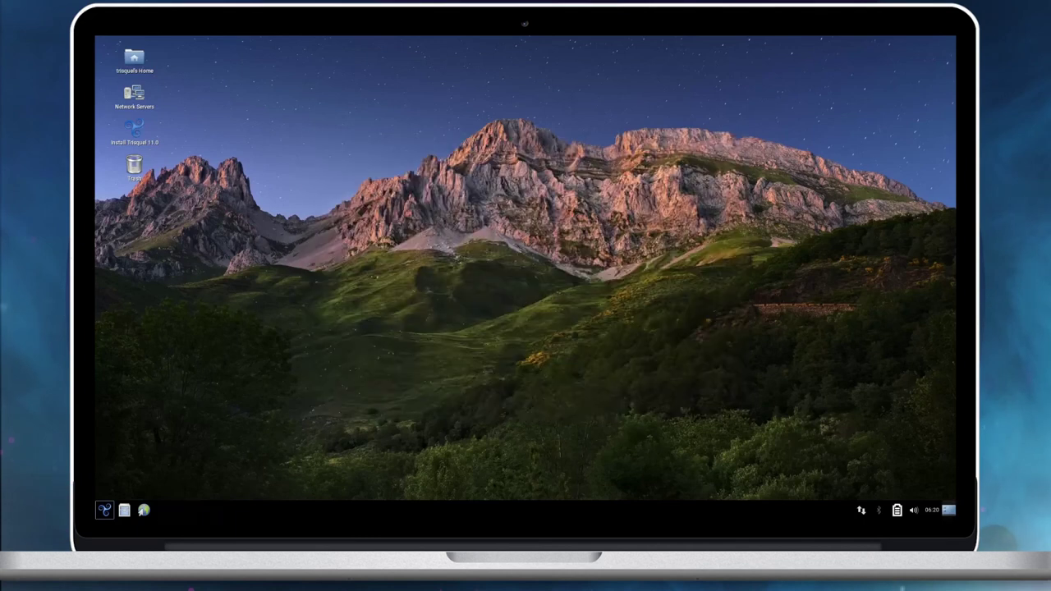
Step: Check the calendar, the sound controls and the network connections from the system tray, closing each one
click(931, 511)
click(931, 511)
click(914, 511)
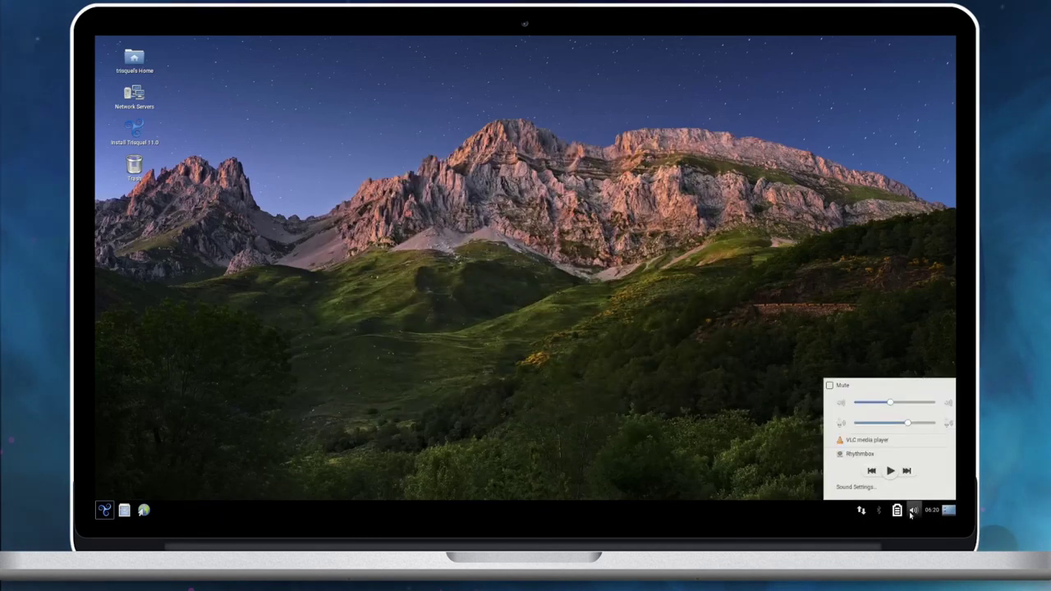
click(910, 514)
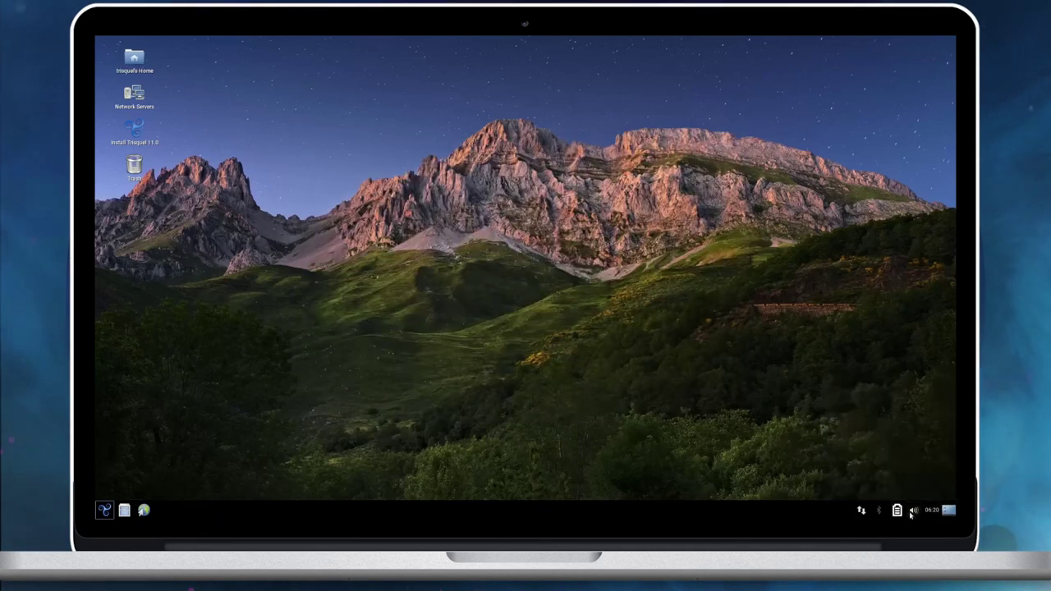
click(862, 512)
click(862, 512)
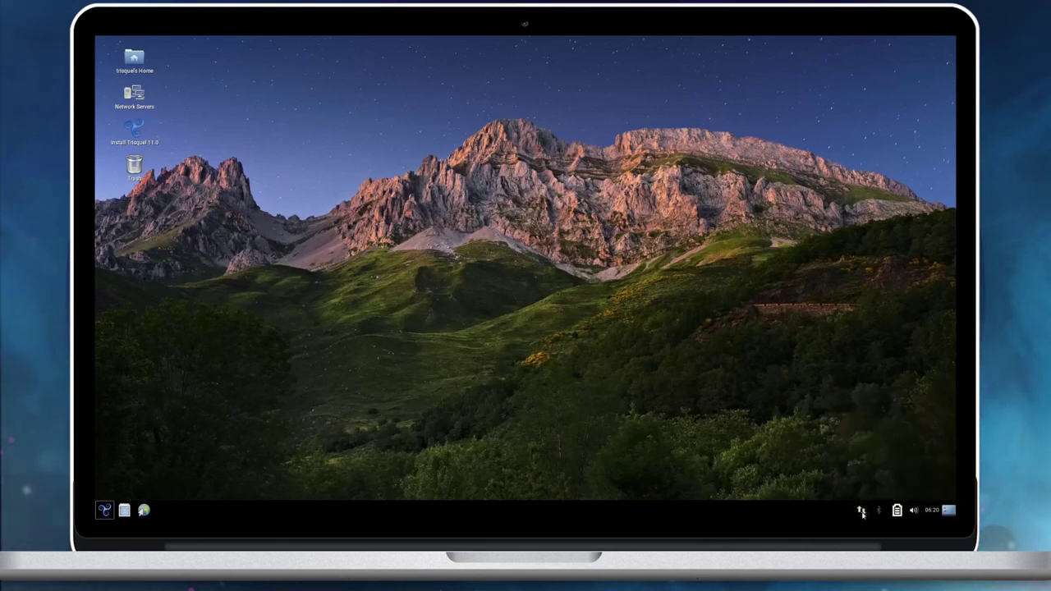
Step: Start shutting down the live system
click(105, 510)
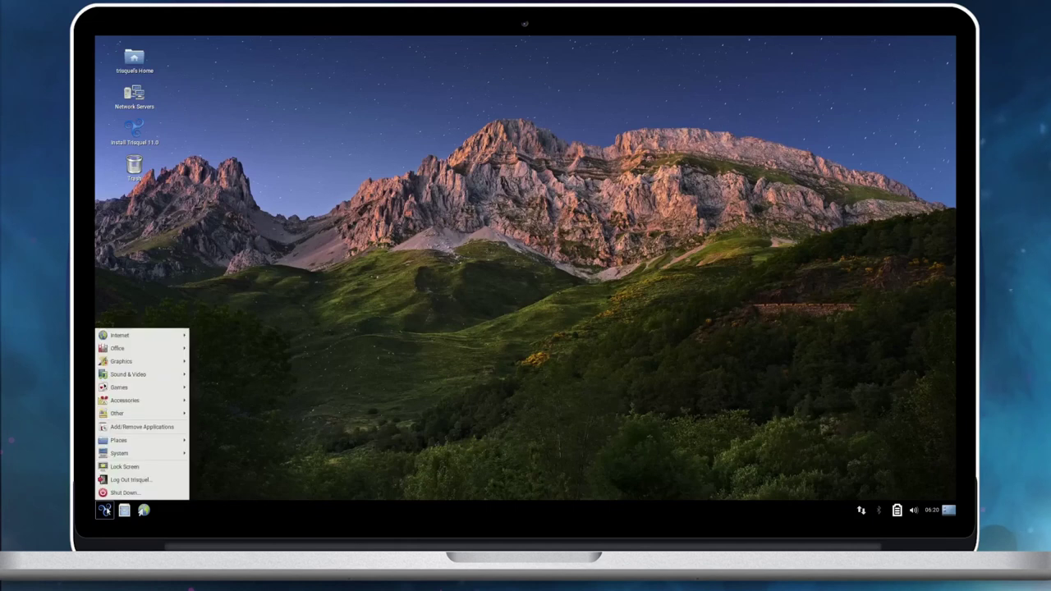
click(115, 493)
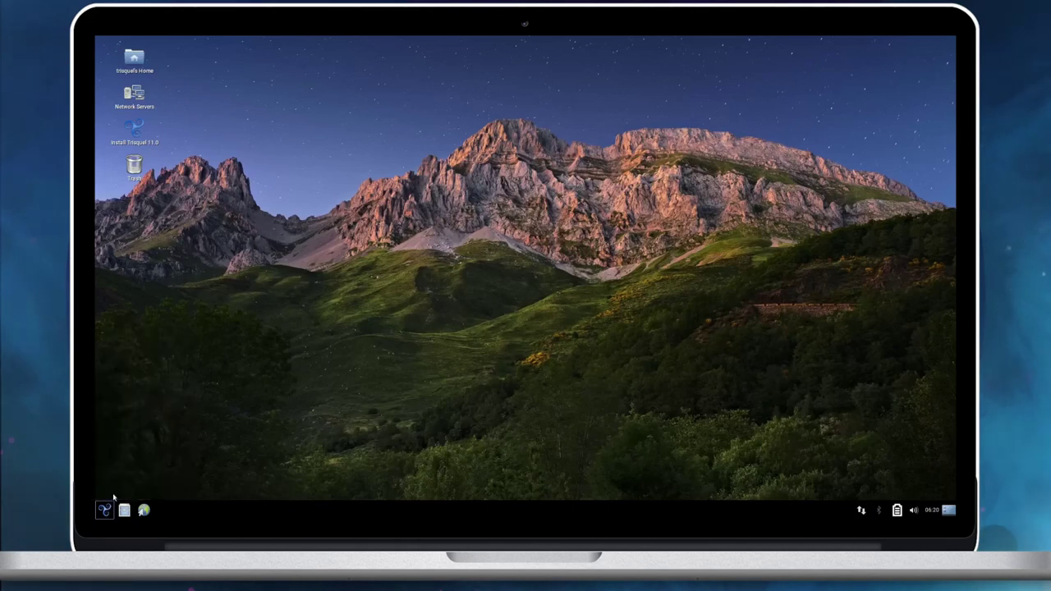